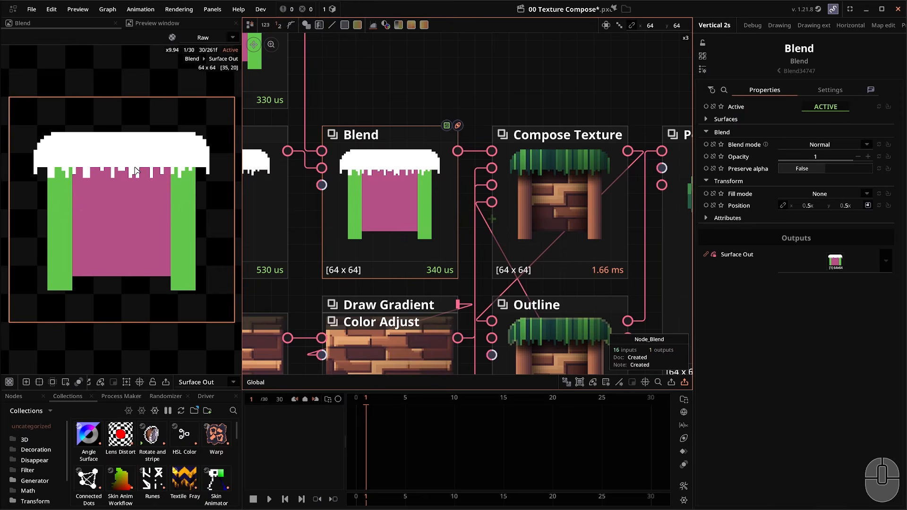
# Preview the Compose Texture node and examine its colour matching and the Posterize result
pyautogui.click(524, 178)
pyautogui.moveTo(531, 178); pyautogui.dragTo(462, 178)
pyautogui.scroll(1, 460, 177)
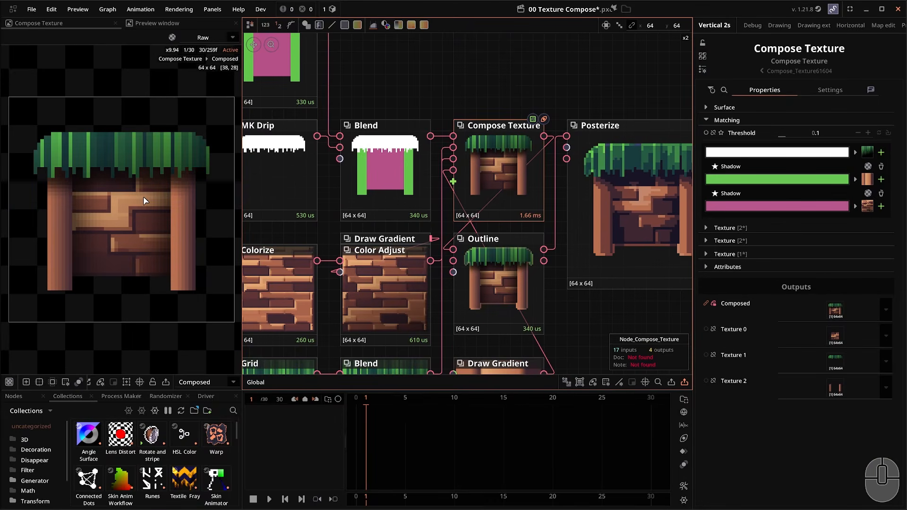
pyautogui.moveTo(472, 203); pyautogui.dragTo(410, 180)
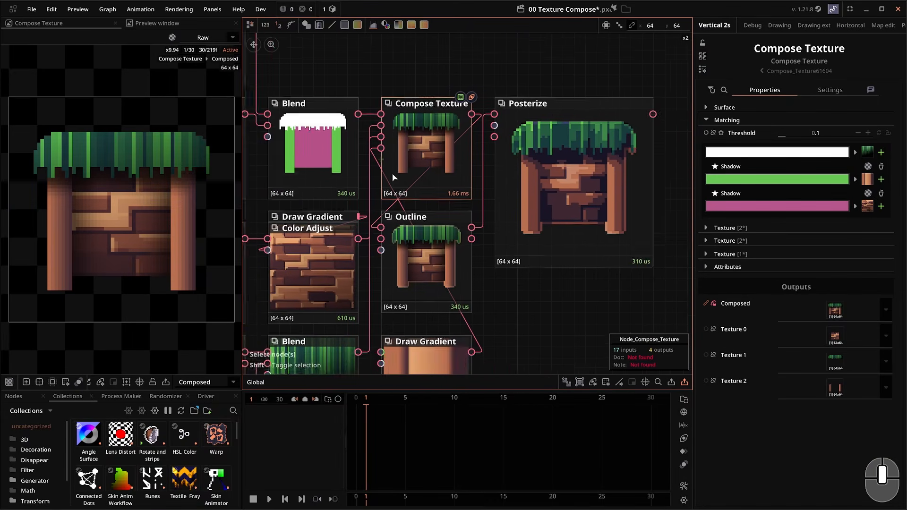
pyautogui.scroll(1, 410, 180)
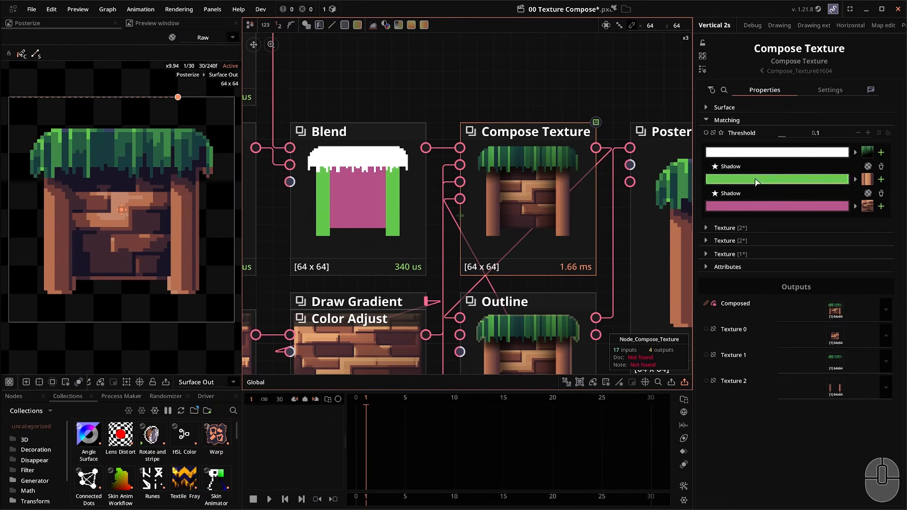
pyautogui.click(881, 153)
pyautogui.moveTo(685, 249)
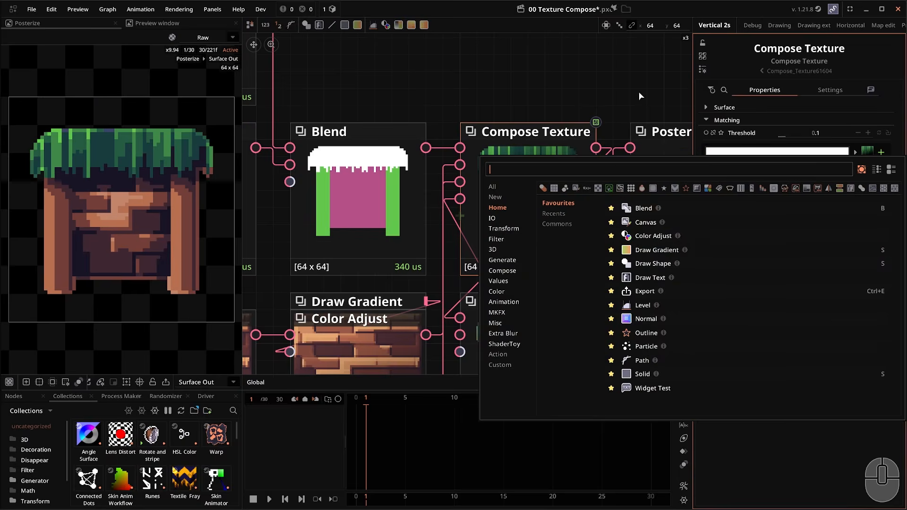
pyautogui.click(574, 76)
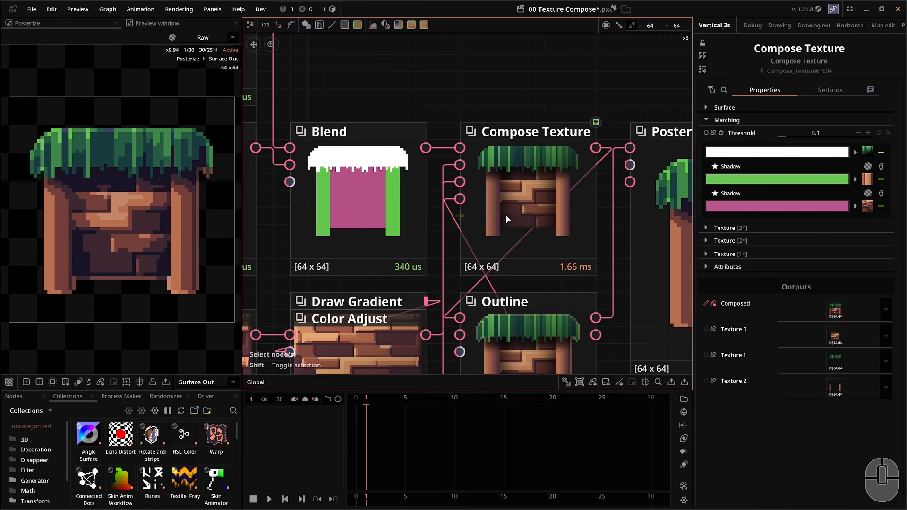
# Examine the Compose Texture node's base surface and texture inputs and its separate texture outputs
pyautogui.moveTo(515, 175); pyautogui.dragTo(506, 166)
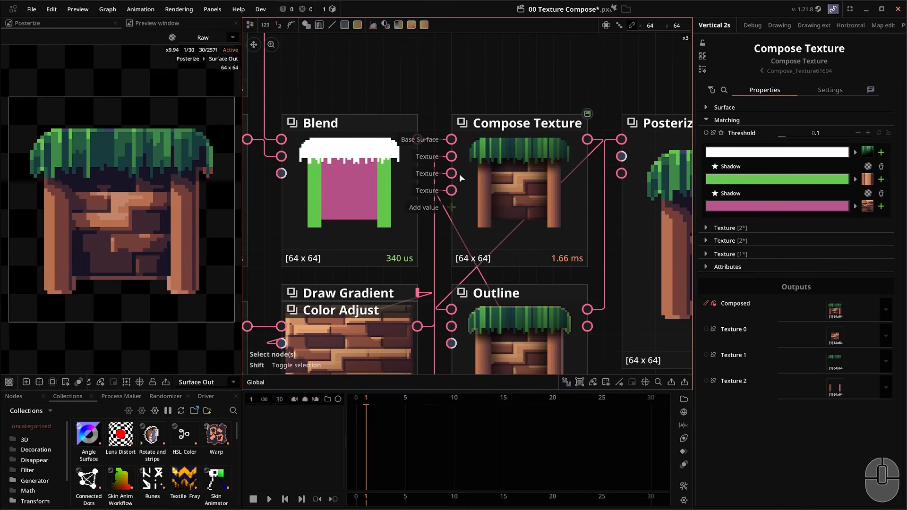
pyautogui.scroll(2, 517, 183)
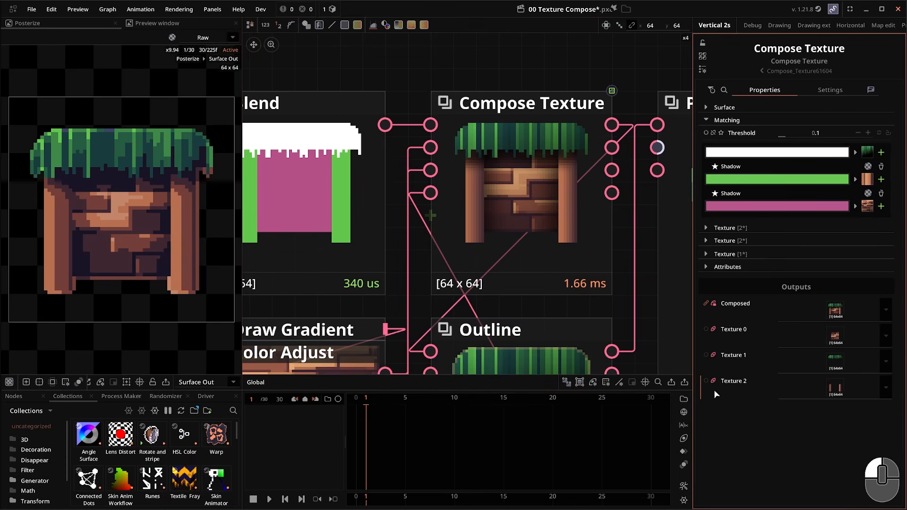
pyautogui.scroll(-1, 526, 189)
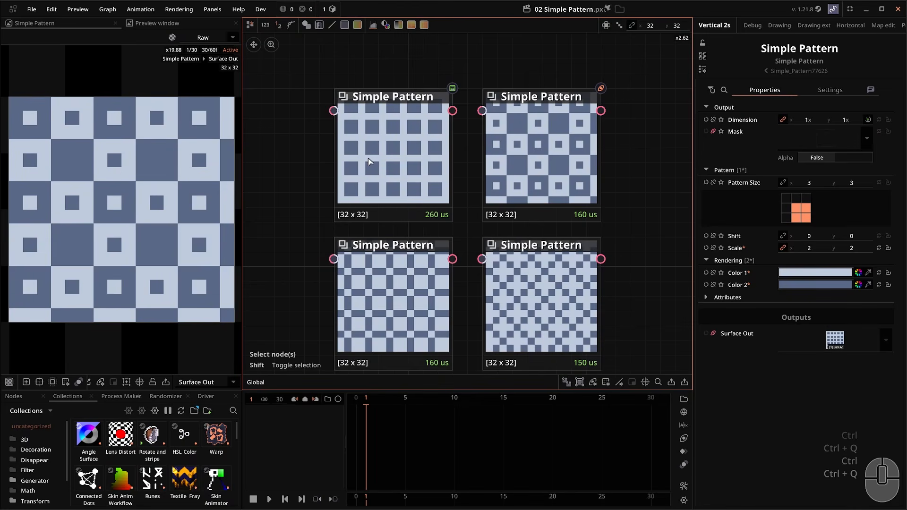
# Toggle cells in the 3 by 3 pattern grid of the first Simple Pattern node
pyautogui.moveTo(368, 158); pyautogui.dragTo(391, 138)
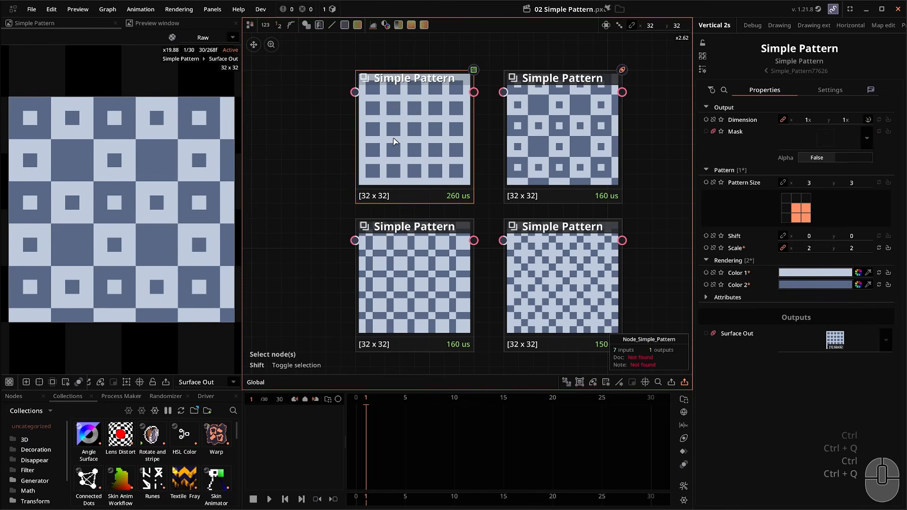
pyautogui.scroll(1, 395, 141)
pyautogui.moveTo(795, 212)
pyautogui.mouseDown()
pyautogui.moveTo(800, 220)
pyautogui.moveTo(802, 206)
pyautogui.mouseUp()
pyautogui.doubleClick(786, 198)
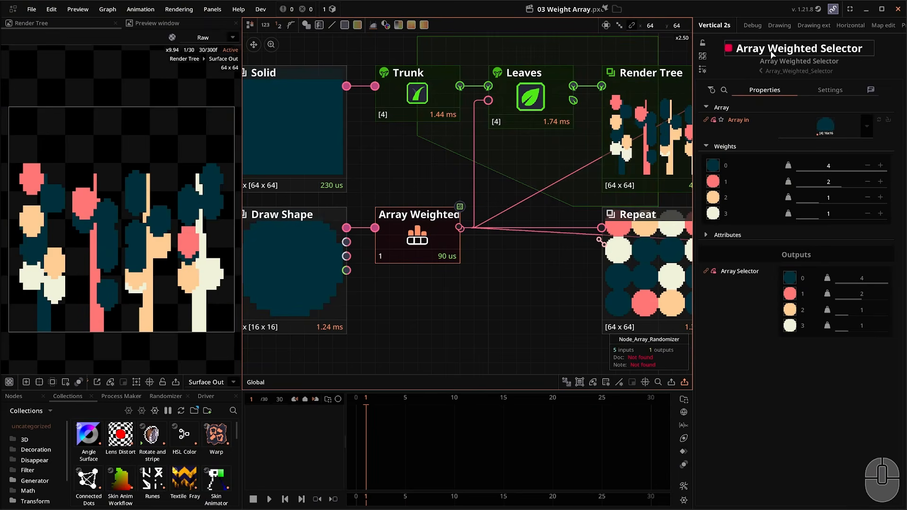
# Examine the Array Weighted Selector node's weights and follow its output connections to the receiving nodes
pyautogui.scroll(1, 453, 259)
pyautogui.press('shift')
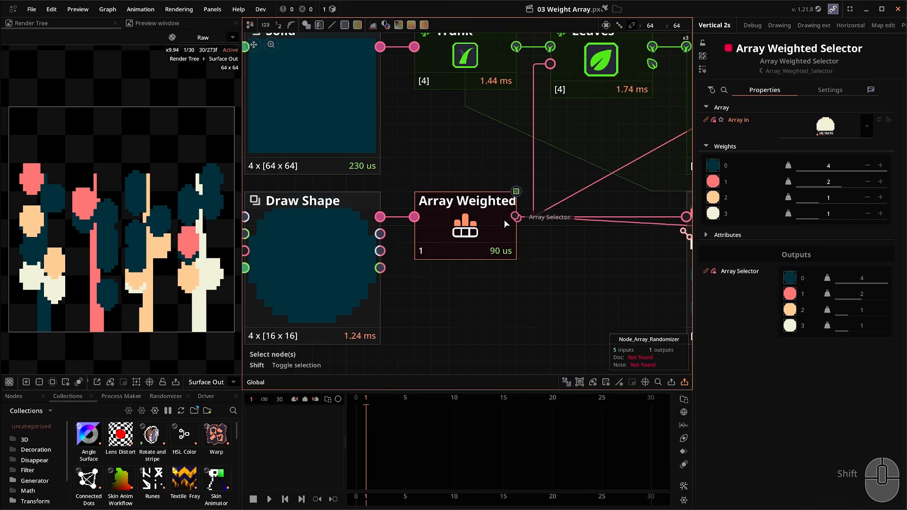
pyautogui.scroll(1, 503, 220)
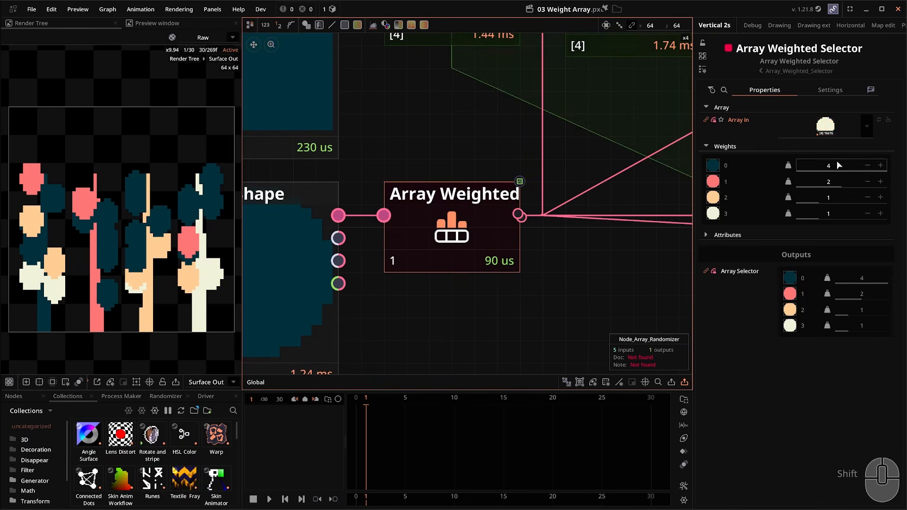
pyautogui.scroll(-3, 338, 253)
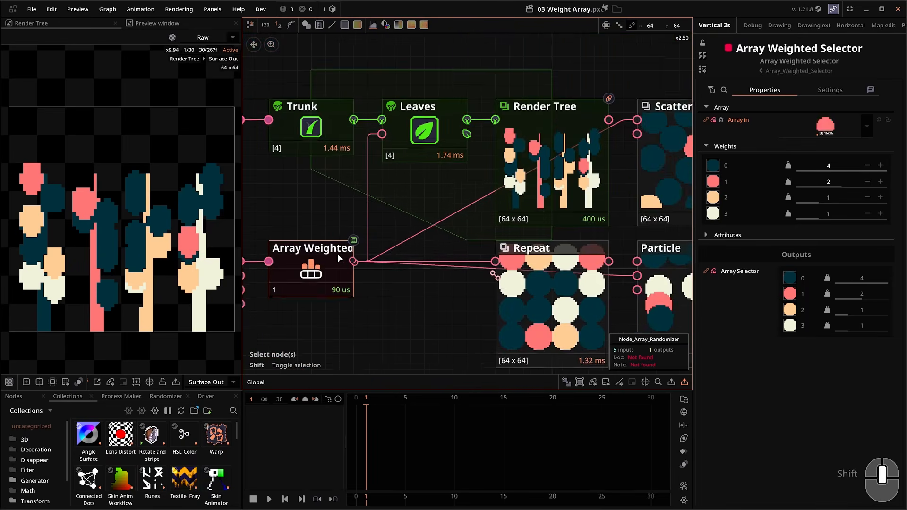
pyautogui.moveTo(413, 252); pyautogui.dragTo(380, 228)
pyautogui.scroll(-1, 380, 229)
pyautogui.moveTo(385, 277); pyautogui.dragTo(349, 265)
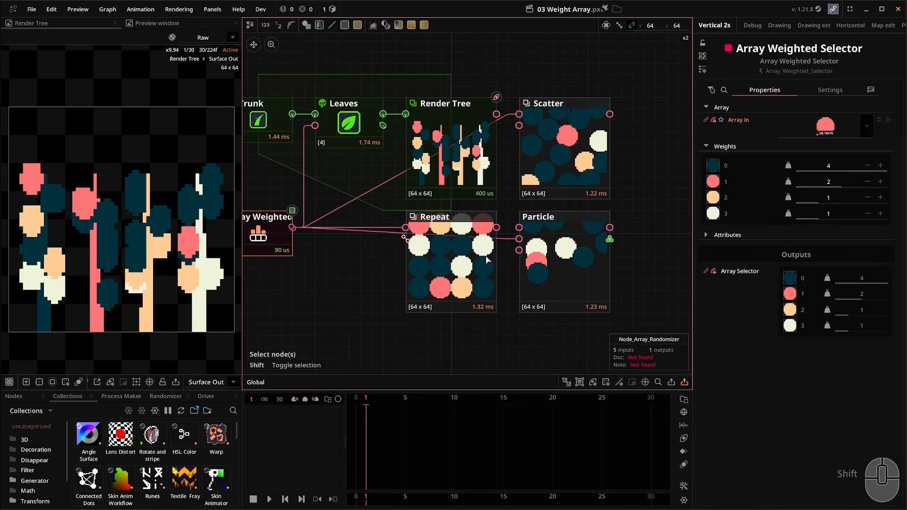
# Inspect the weighted surface inputs of the Repeat, Scatter and Particle nodes
pyautogui.click(486, 256)
pyautogui.click(548, 147)
pyautogui.click(540, 242)
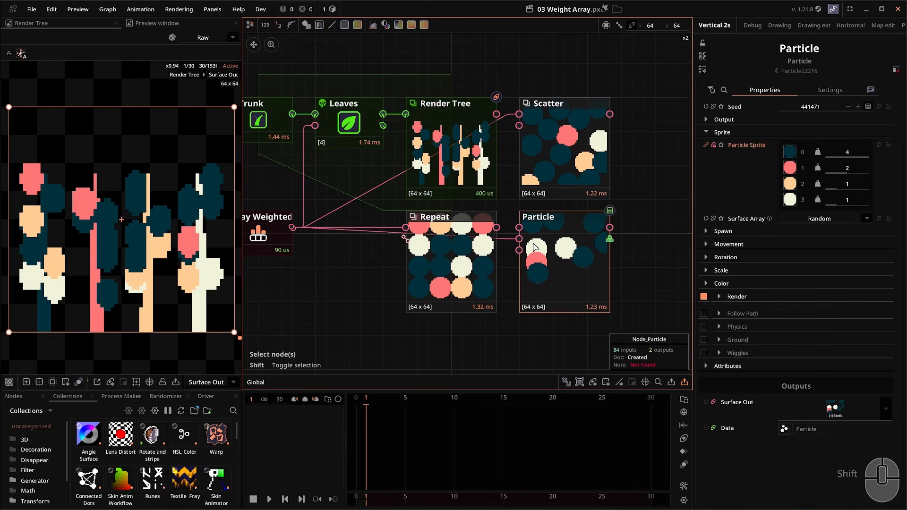
pyautogui.click(447, 264)
pyautogui.scroll(2, 485, 260)
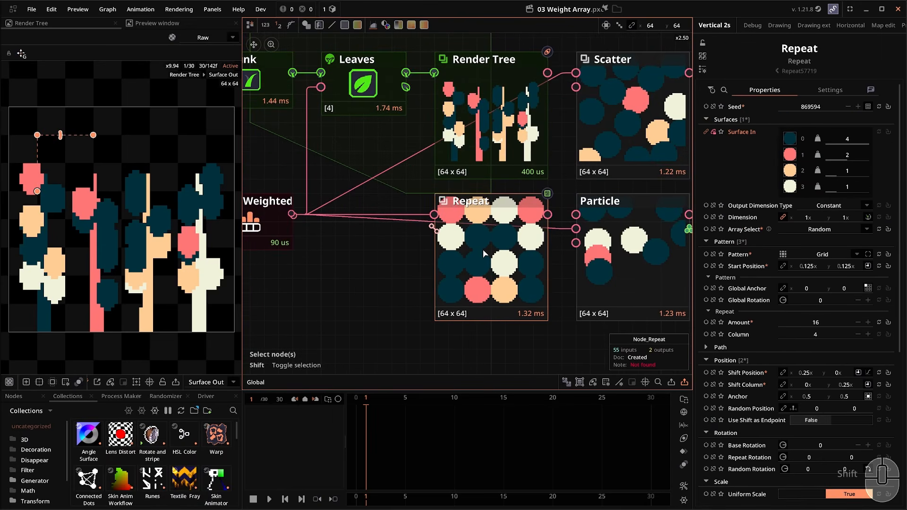
# Set the weight of item 0 in the Array Weighted Selector node to 5.532
pyautogui.moveTo(355, 273); pyautogui.dragTo(390, 254)
pyautogui.click(302, 210)
pyautogui.click(880, 166)
pyautogui.click(881, 166)
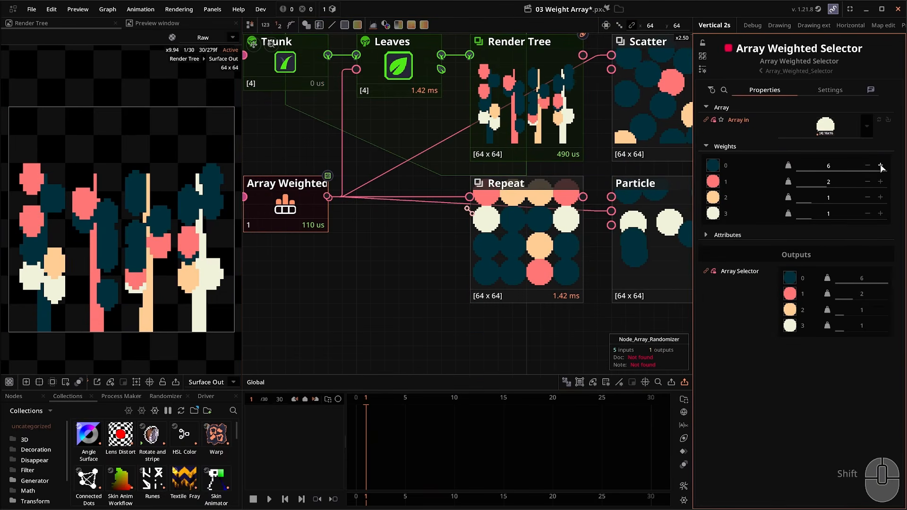
pyautogui.click(880, 166)
pyautogui.click(881, 166)
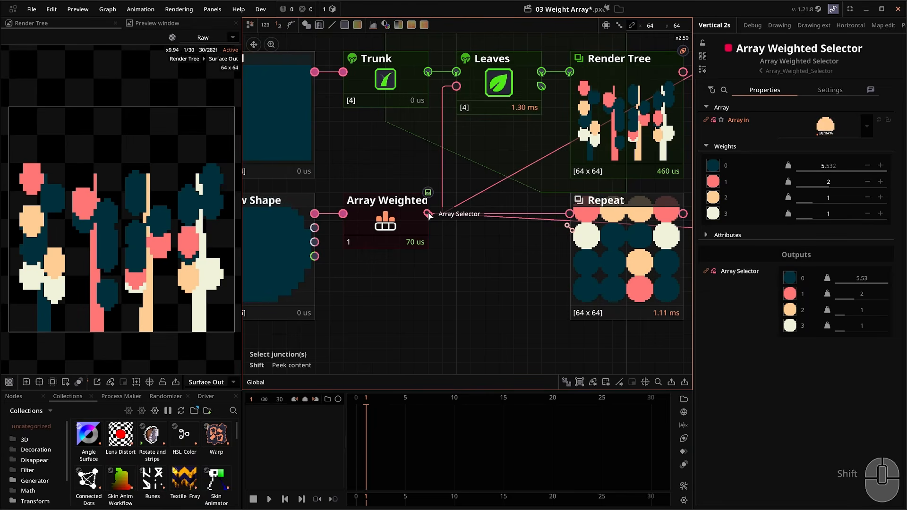
# Check the Repeat, Scatter, Particle and Leaves nodes for the updated array weights
pyautogui.click(567, 251)
pyautogui.moveTo(547, 240); pyautogui.dragTo(446, 242)
pyautogui.scroll(-1, 445, 242)
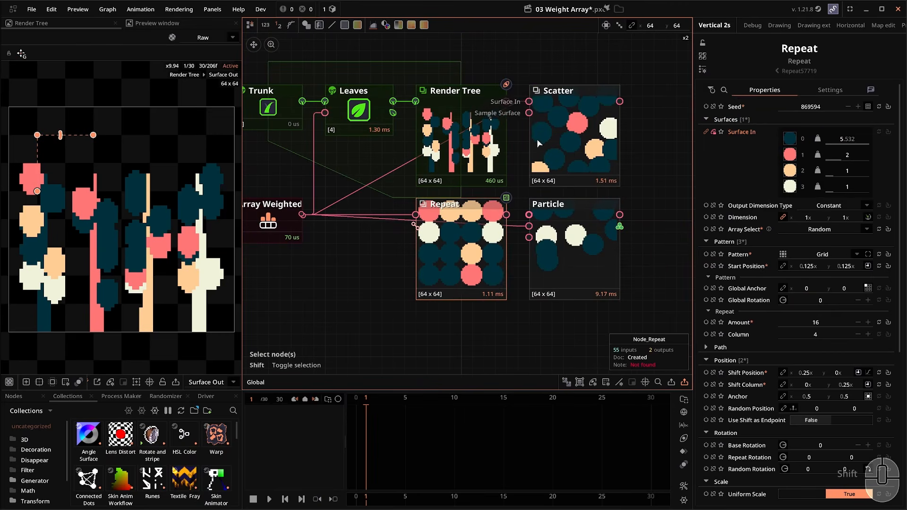
pyautogui.click(536, 138)
pyautogui.click(571, 238)
pyautogui.scroll(1, 400, 260)
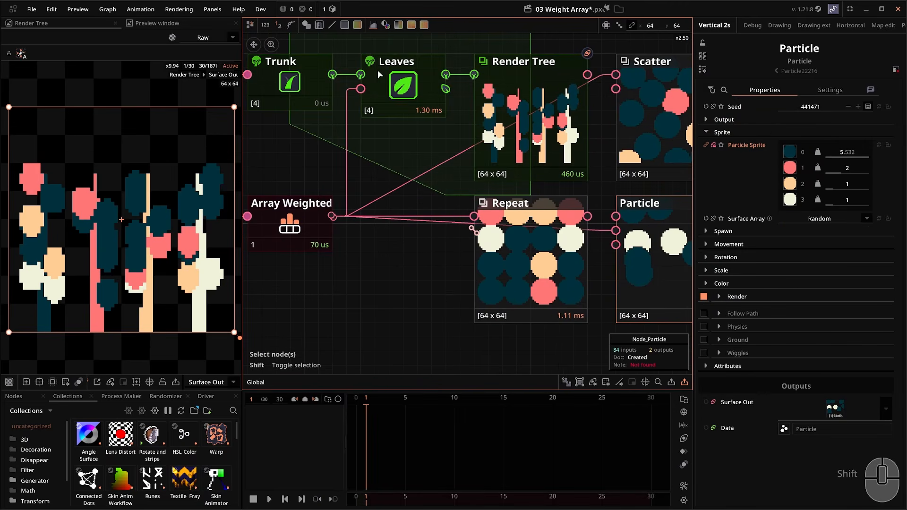
pyautogui.click(378, 70)
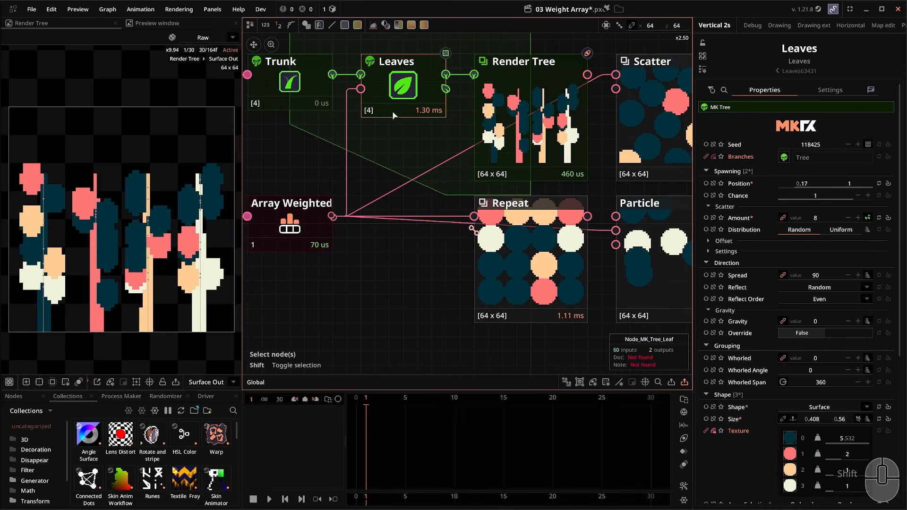
# Add a Transform node below Repeat and connect the Array Weighted Selector output to its surface input
pyautogui.press('t')
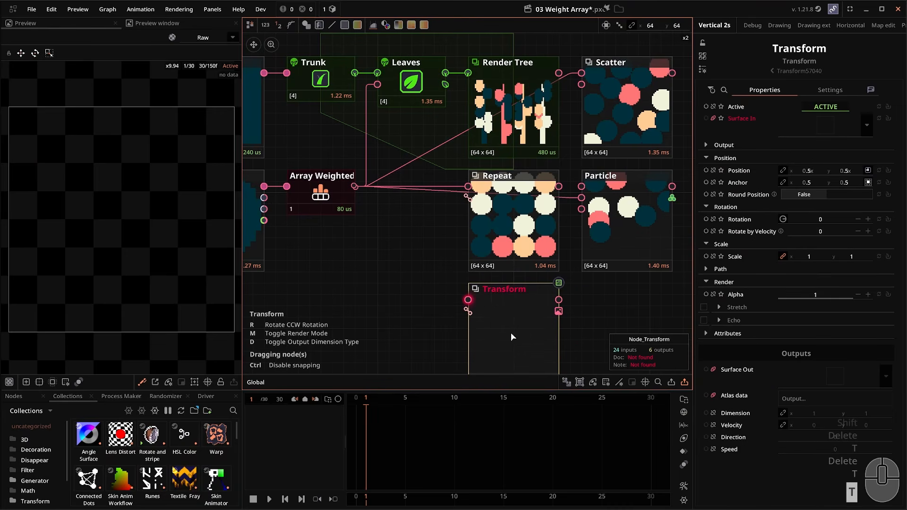
pyautogui.click(511, 332)
pyautogui.moveTo(370, 191); pyautogui.dragTo(483, 295)
pyautogui.click(522, 328)
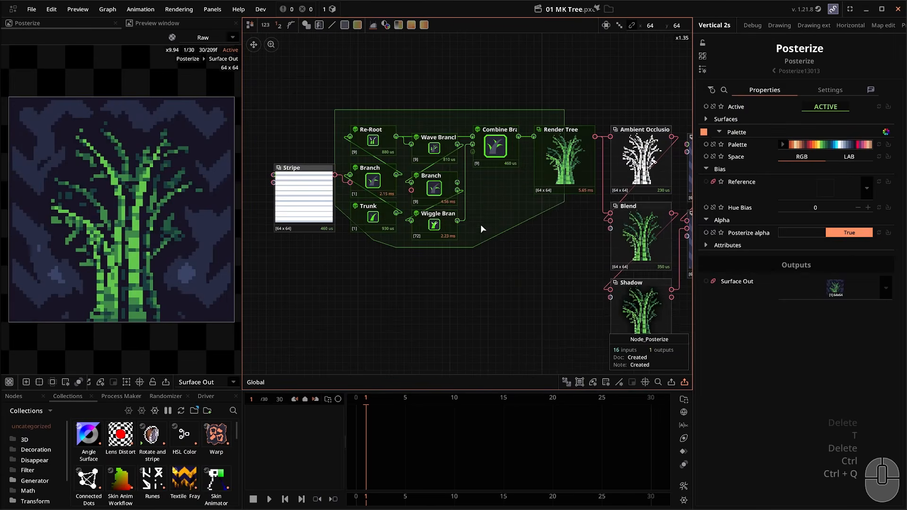
# Browse the builder and modify nodes of the MK Tree category in the node library
pyautogui.rightClick(483, 193)
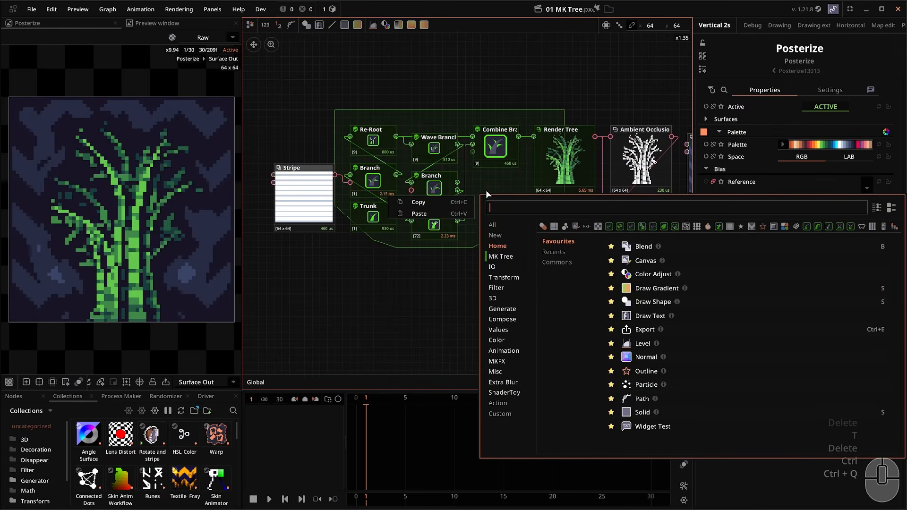
pyautogui.click(500, 256)
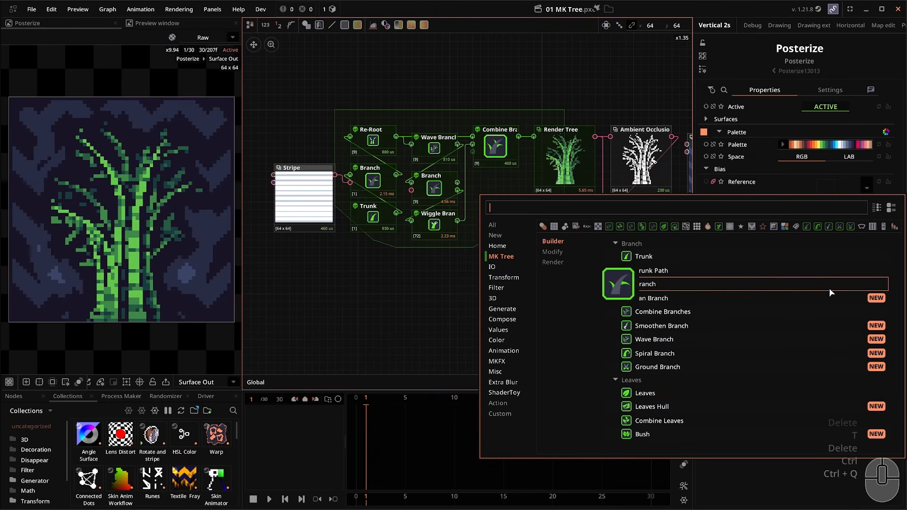
pyautogui.scroll(-5, 829, 288)
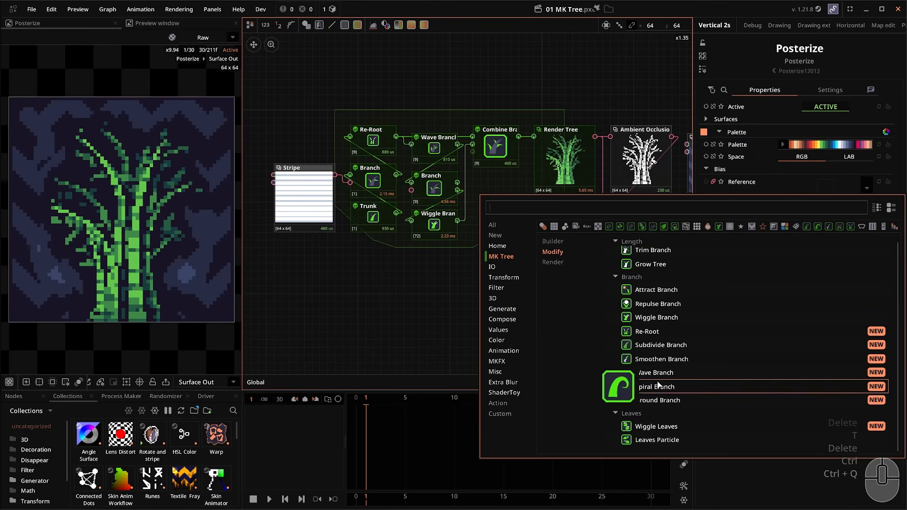
pyautogui.click(367, 297)
# Preview the Wave Branch node and set its phase to 592
pyautogui.scroll(5, 428, 199)
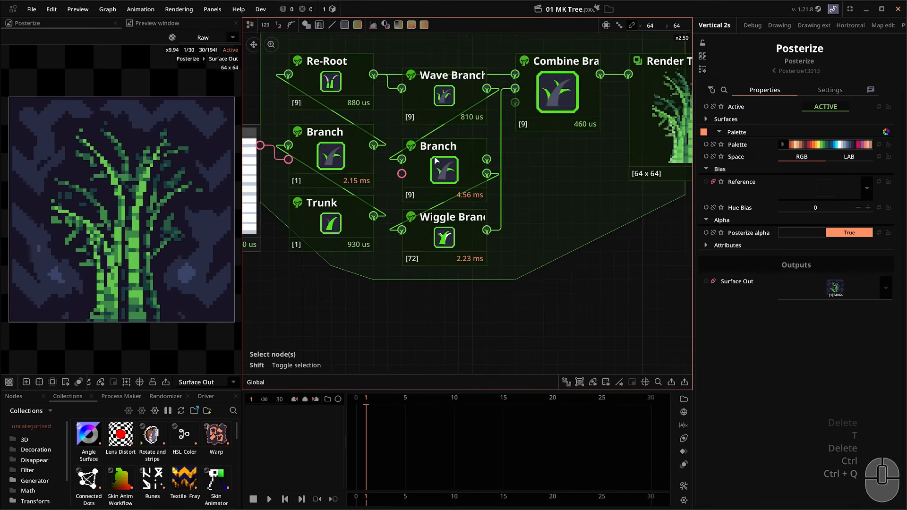
pyautogui.click(445, 122)
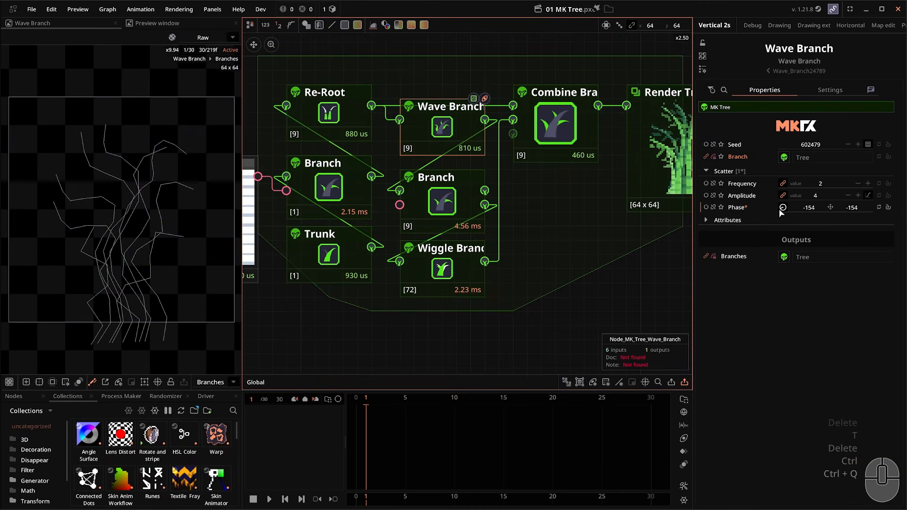
pyautogui.moveTo(779, 200); pyautogui.dragTo(865, 231)
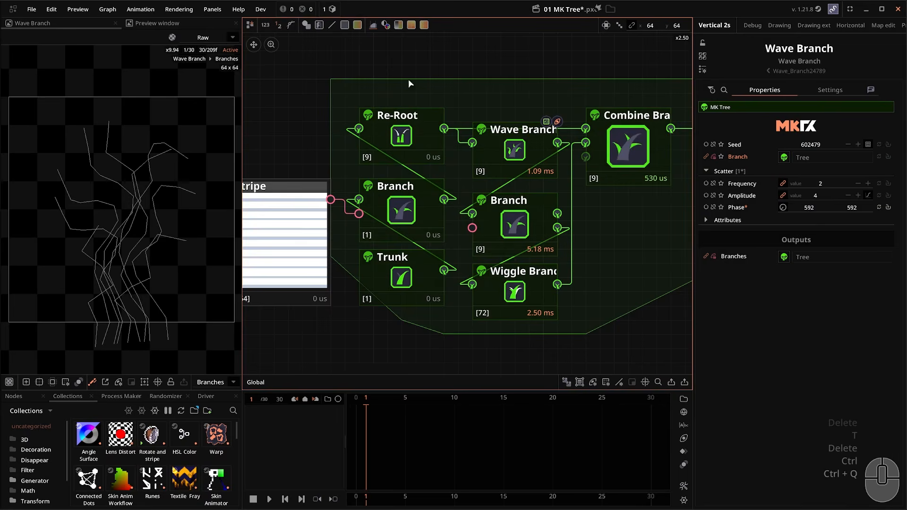
# Inspect the Re-Root node, then preview the Trunk node and the Branch node that grows from it
pyautogui.click(393, 132)
pyautogui.scroll(1, 392, 133)
pyautogui.moveTo(374, 168); pyautogui.dragTo(441, 140)
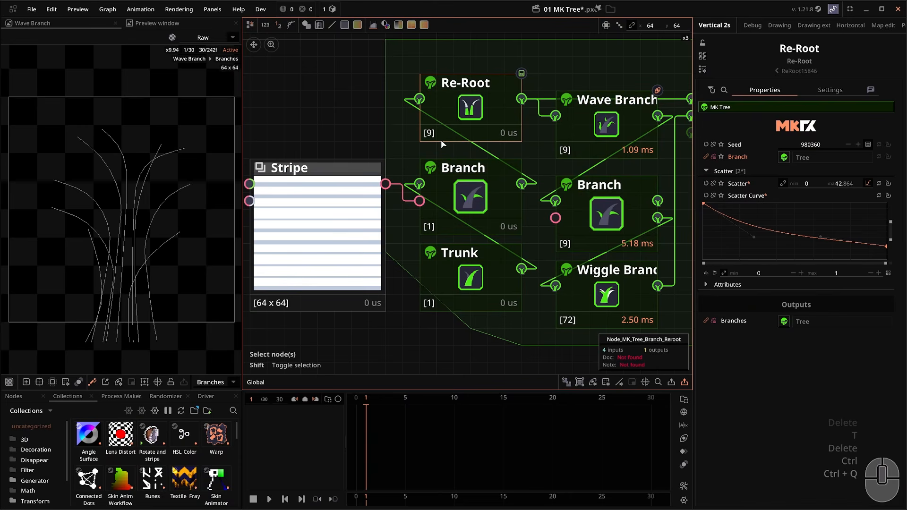
pyautogui.click(471, 278)
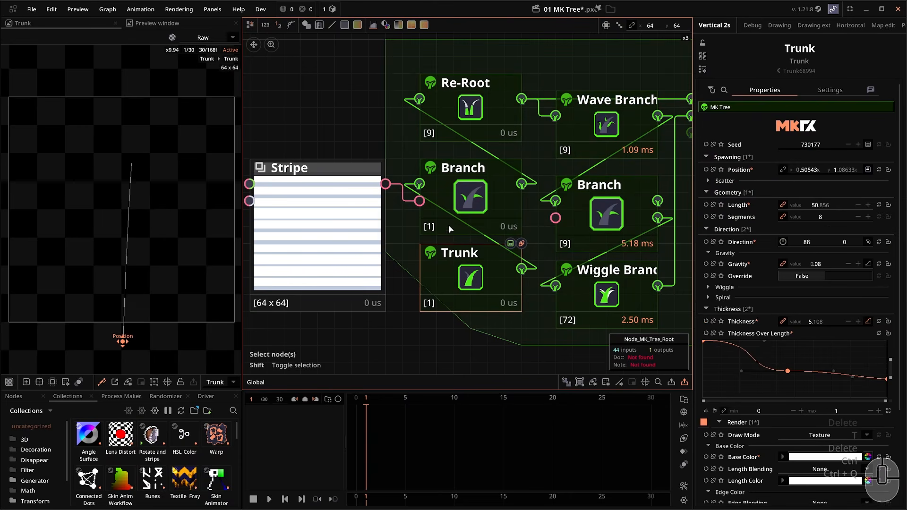
pyautogui.click(471, 204)
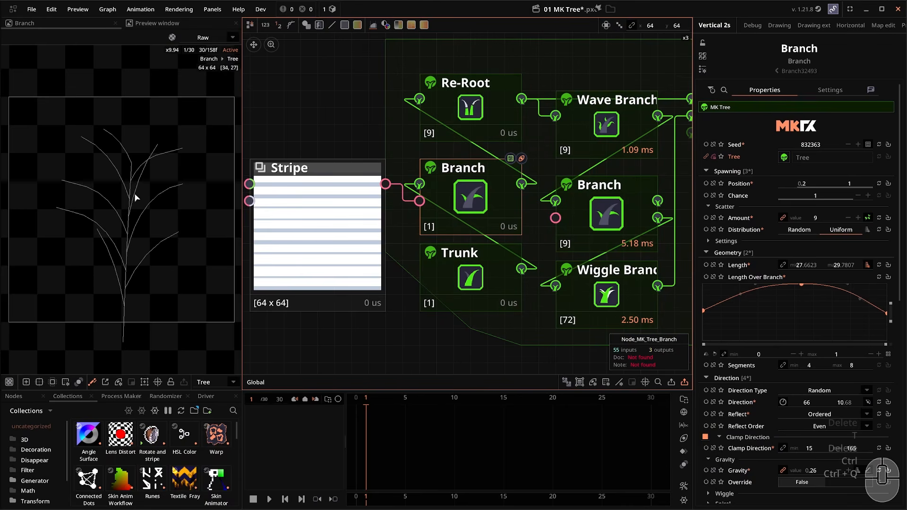
# Preview the Branches output of the Branch node above Trunk and compare it with the Re-Root node's result
pyautogui.click(197, 381)
pyautogui.click(217, 415)
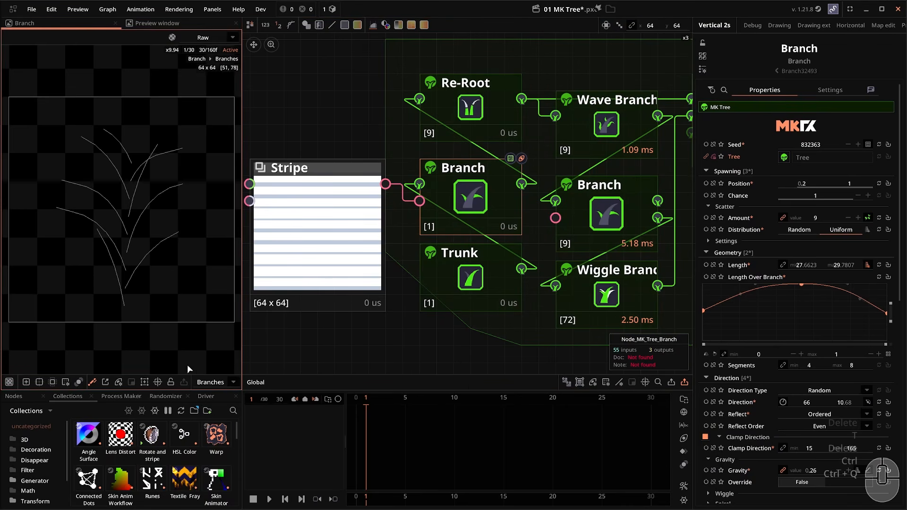
pyautogui.moveTo(200, 216); pyautogui.dragTo(128, 285)
pyautogui.click(116, 290)
pyautogui.moveTo(31, 167); pyautogui.dragTo(103, 236)
pyautogui.click(142, 200)
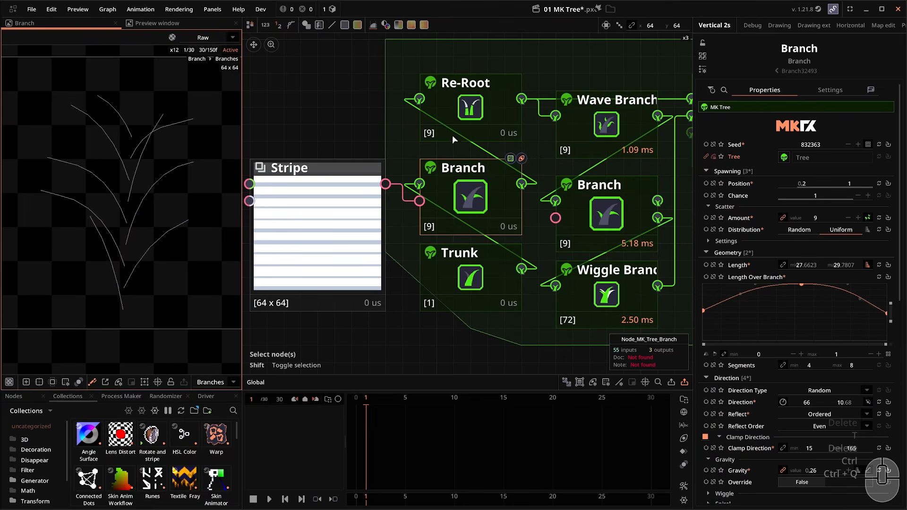
pyautogui.click(477, 110)
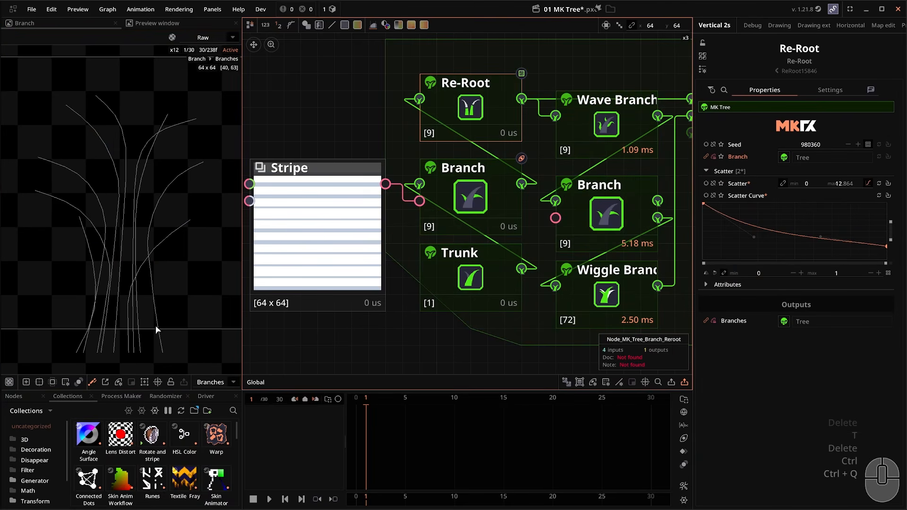
# Inspect the Trunk node's single starting branch, then return to the Re-Root node
pyautogui.scroll(-1, 132, 266)
pyautogui.click(465, 276)
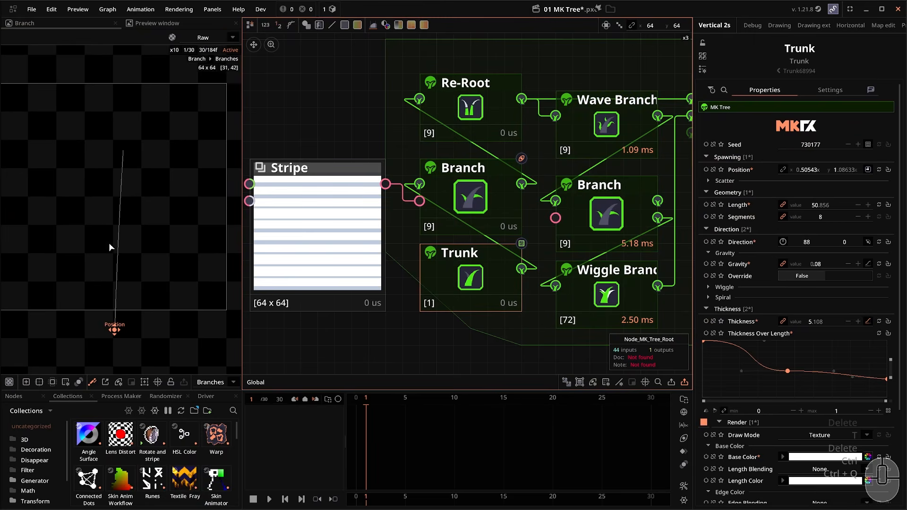
pyautogui.click(499, 109)
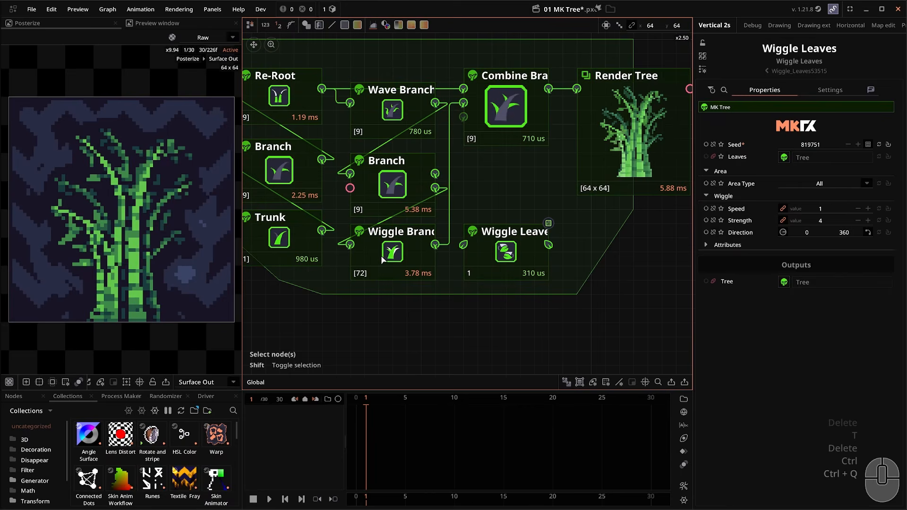
# Compare the Wiggle Branch and Wiggle Leaves nodes, play the tree animation to frame 17, and inspect the Branch node feeding Wiggle Branch
pyautogui.click(385, 257)
pyautogui.click(505, 255)
pyautogui.click(389, 253)
pyautogui.press('space')
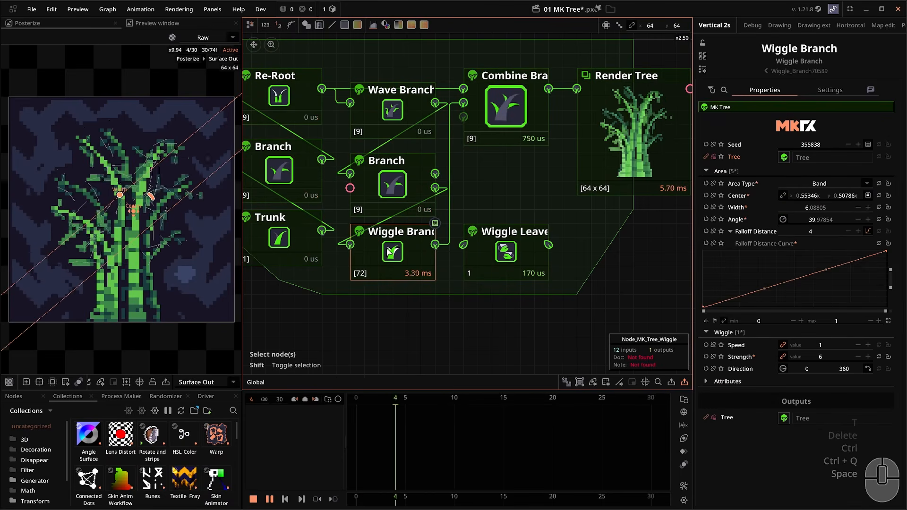
pyautogui.press('space')
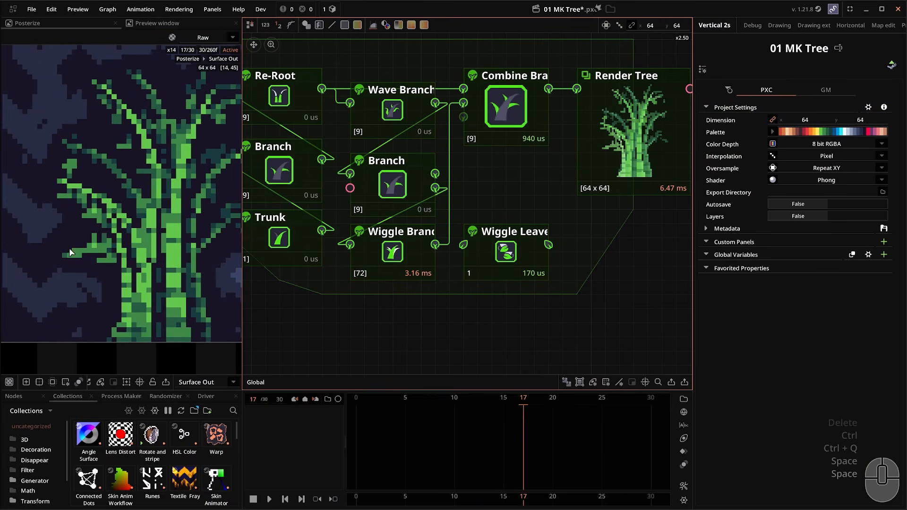
pyautogui.click(89, 252)
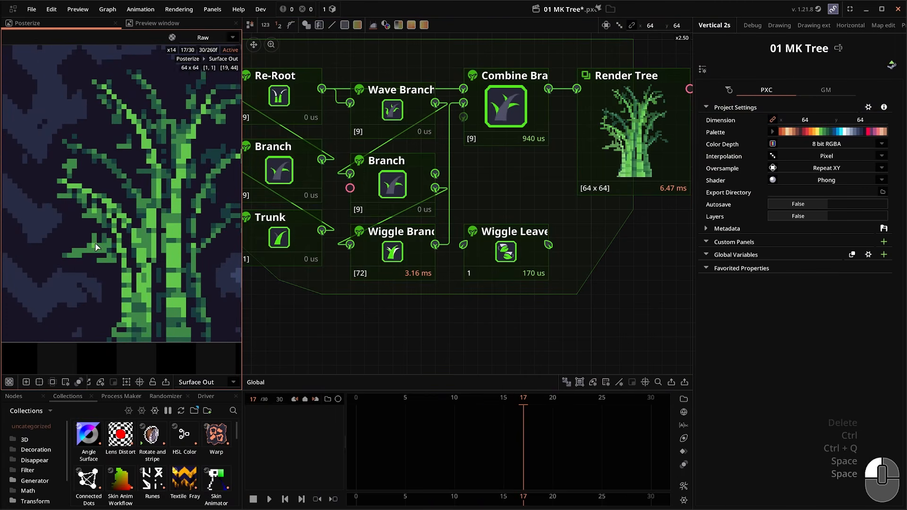
pyautogui.click(395, 172)
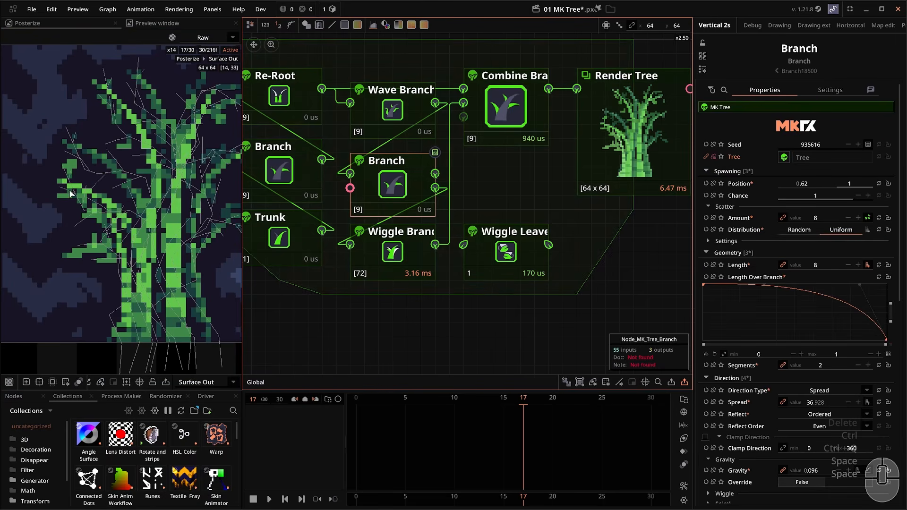
# Switch to the 10 Misc project and select the Equation node
pyautogui.hotkey('ctrl', 'q')
pyautogui.scroll(1, 300, 212)
pyautogui.moveTo(310, 210); pyautogui.dragTo(409, 270)
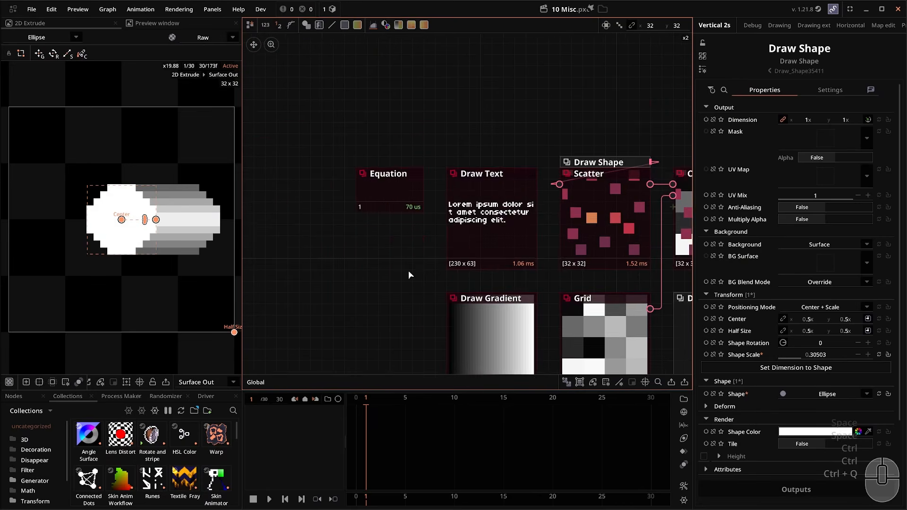
pyautogui.scroll(1, 408, 270)
pyautogui.moveTo(412, 232); pyautogui.dragTo(396, 202)
pyautogui.click(381, 160)
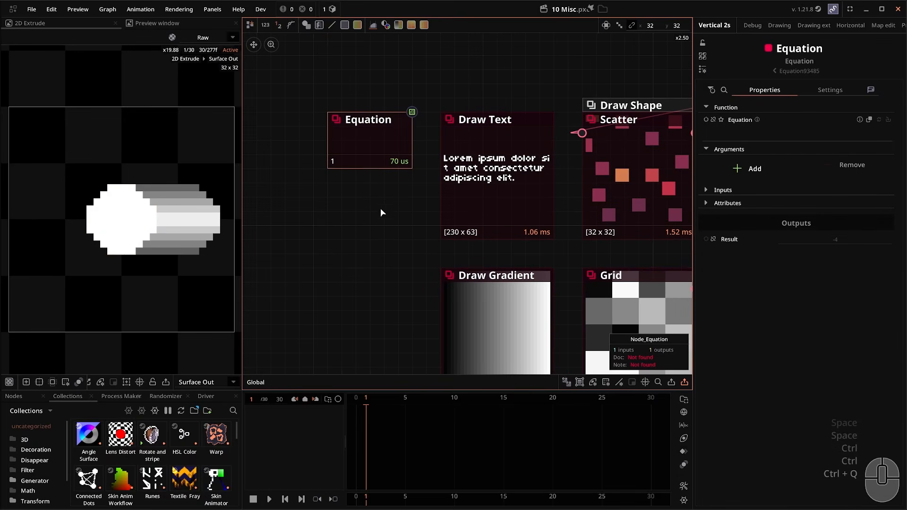
# Open the code reference for the Equation node's function and browse its listed operations, then close it
pyautogui.click(758, 119)
pyautogui.scroll(-15, 445, 184)
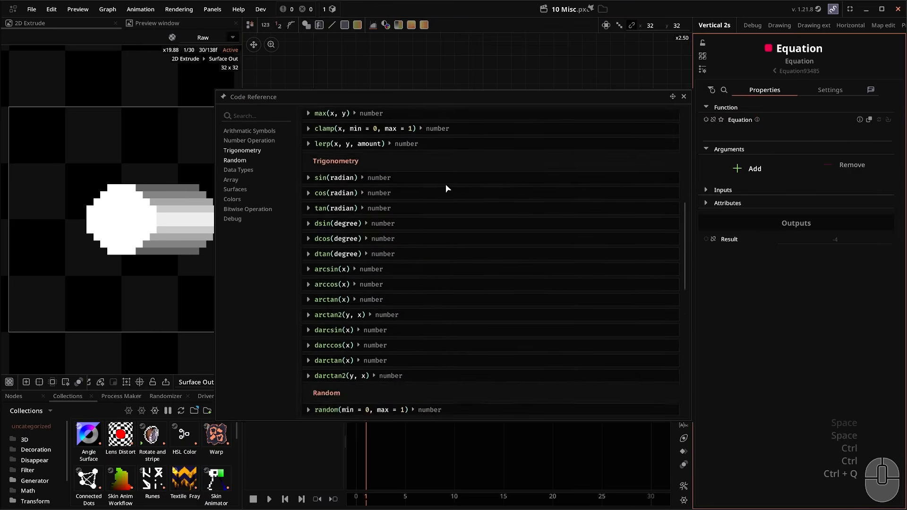
pyautogui.scroll(15, 411, 293)
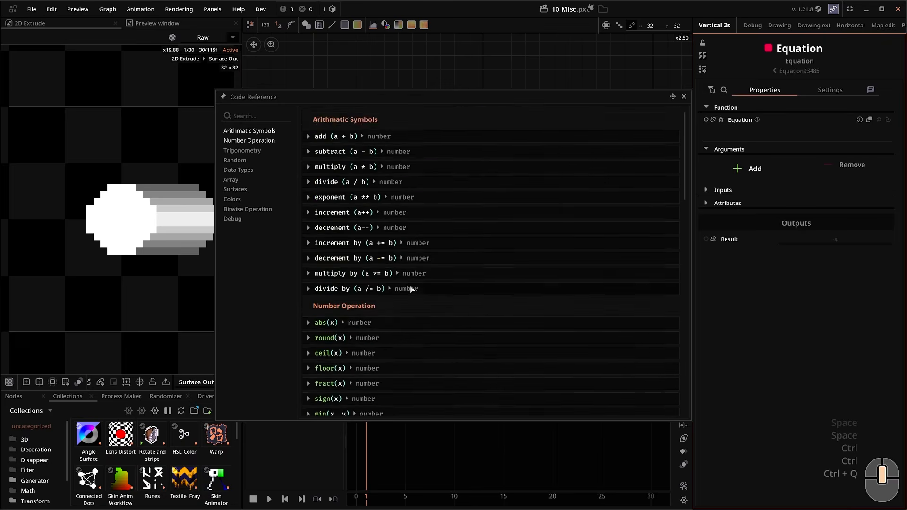
pyautogui.press('Escape')
# Preview the Draw Text node and try its line wrapping with Split Word turned off, then restore the option
pyautogui.click(480, 205)
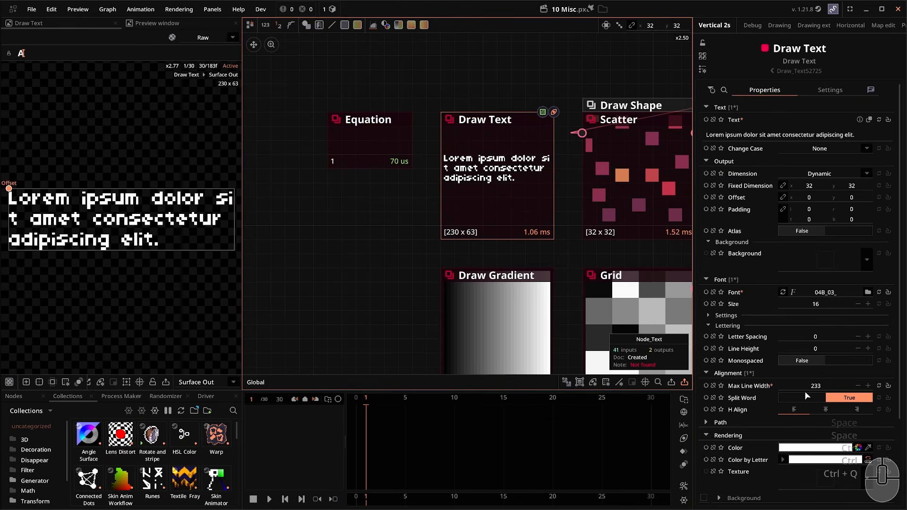
pyautogui.click(800, 397)
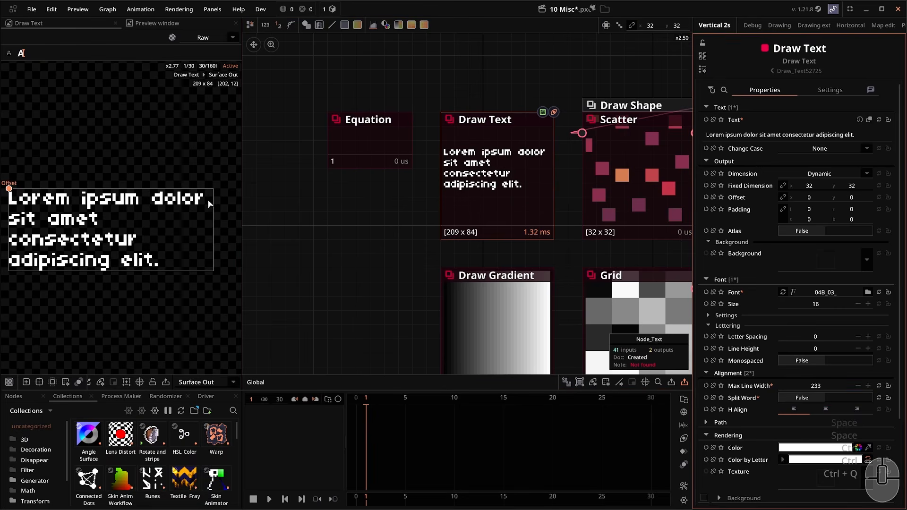
pyautogui.click(213, 198)
pyautogui.moveTo(162, 215); pyautogui.dragTo(168, 217)
pyautogui.scroll(-1, 171, 216)
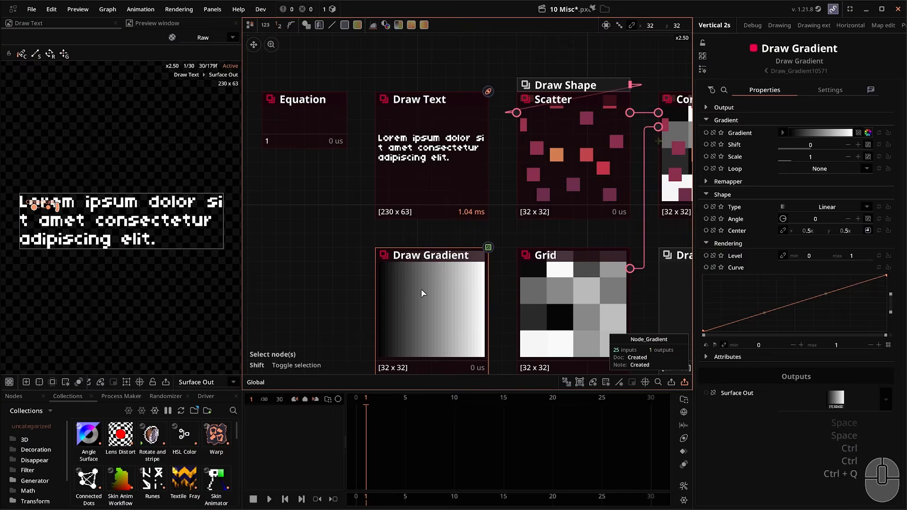
# Set the Draw Gradient node's maximum level to 0.712 and reshape its rendering curve into an S shape
pyautogui.click(421, 288)
pyautogui.moveTo(851, 256); pyautogui.dragTo(837, 256)
pyautogui.moveTo(826, 295); pyautogui.dragTo(803, 278)
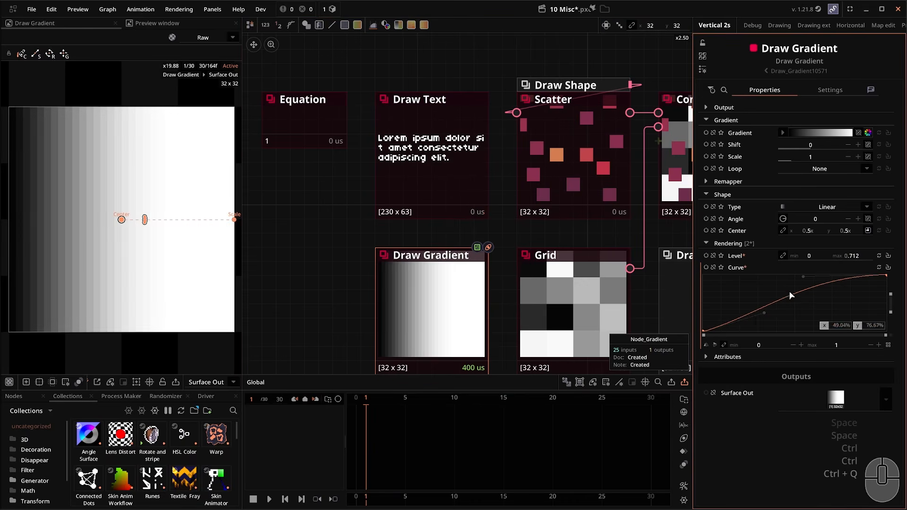
pyautogui.moveTo(759, 316); pyautogui.dragTo(784, 329)
pyautogui.click(327, 305)
# Expand the Random Blend options of the Scatter node and set the blend shift to 0.08
pyautogui.moveTo(618, 194); pyautogui.dragTo(534, 223)
pyautogui.click(534, 223)
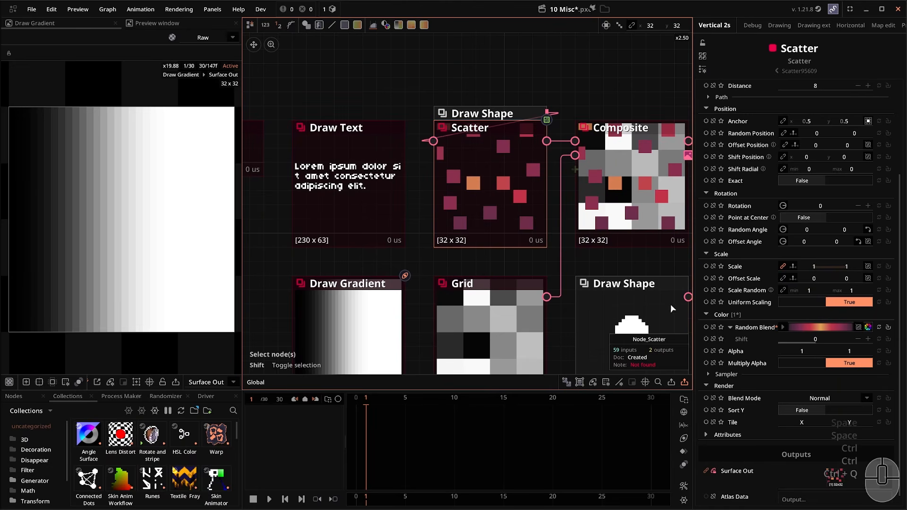
pyautogui.click(730, 327)
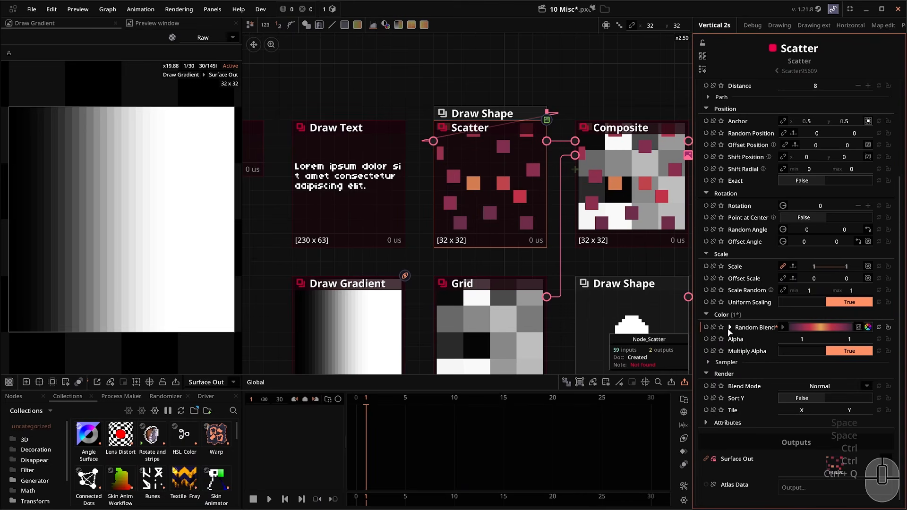
pyautogui.click(730, 327)
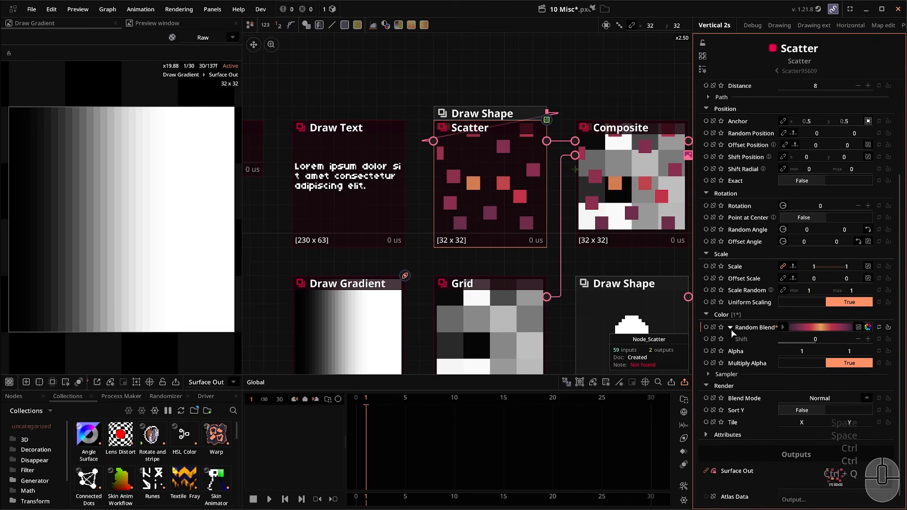
pyautogui.moveTo(819, 342); pyautogui.dragTo(789, 341)
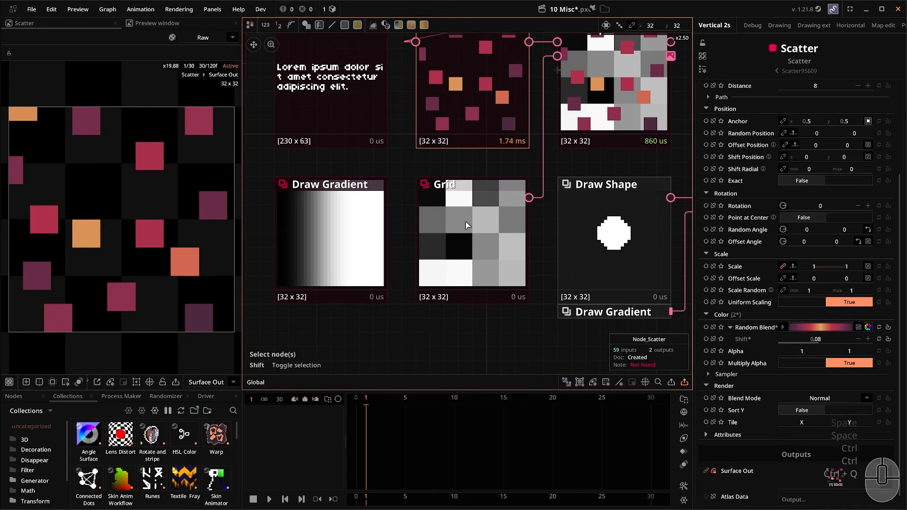
# Set the Tile Color shift of the Grid node to 0.49
pyautogui.click(466, 224)
pyautogui.scroll(-2, 770, 365)
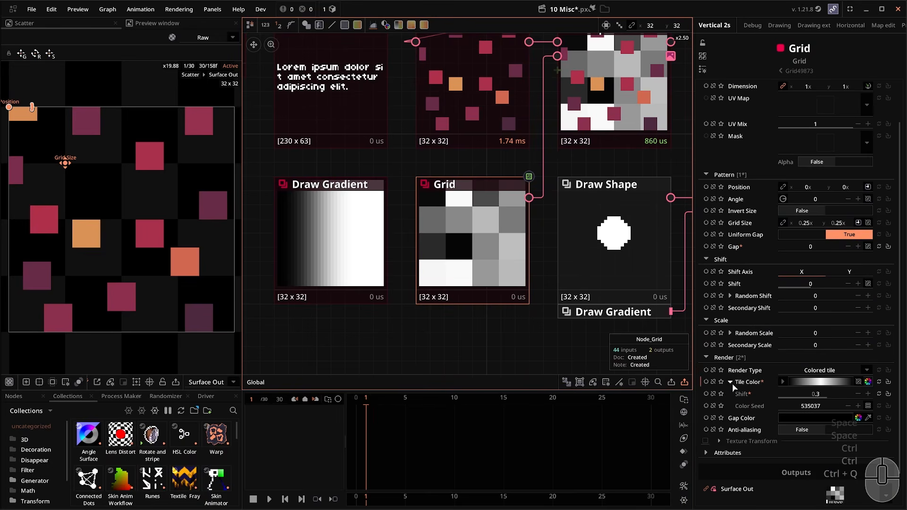
pyautogui.moveTo(803, 394); pyautogui.dragTo(827, 393)
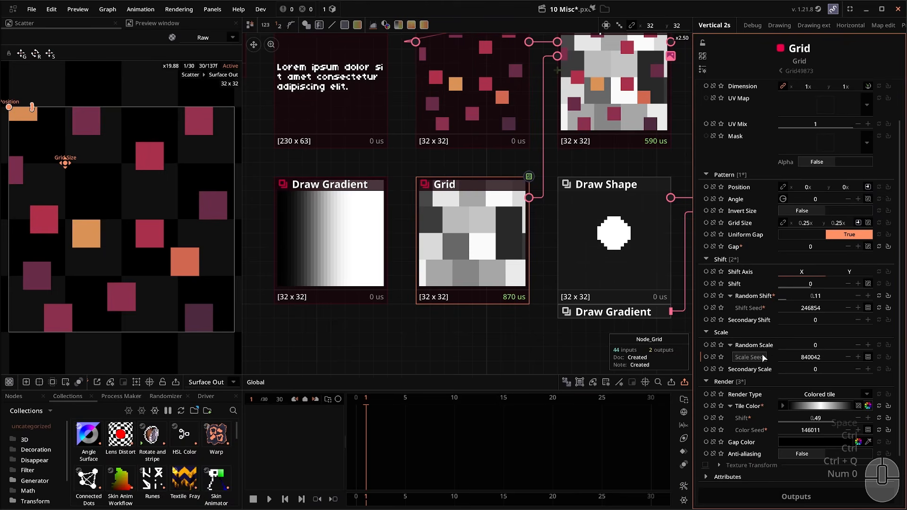
# Set the Grid node's Random Shift to 0.1 and randomize its Shift Seed several times
pyautogui.press('BackSpace')
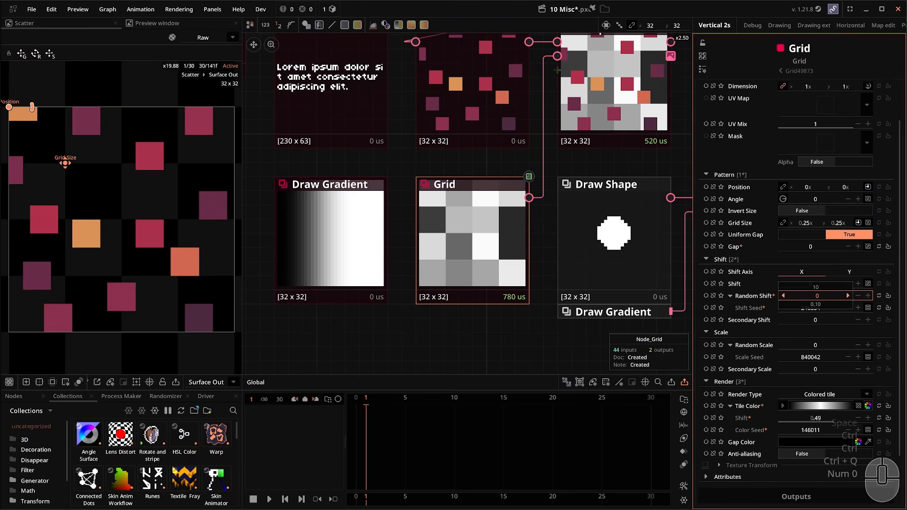
pyautogui.press('Return')
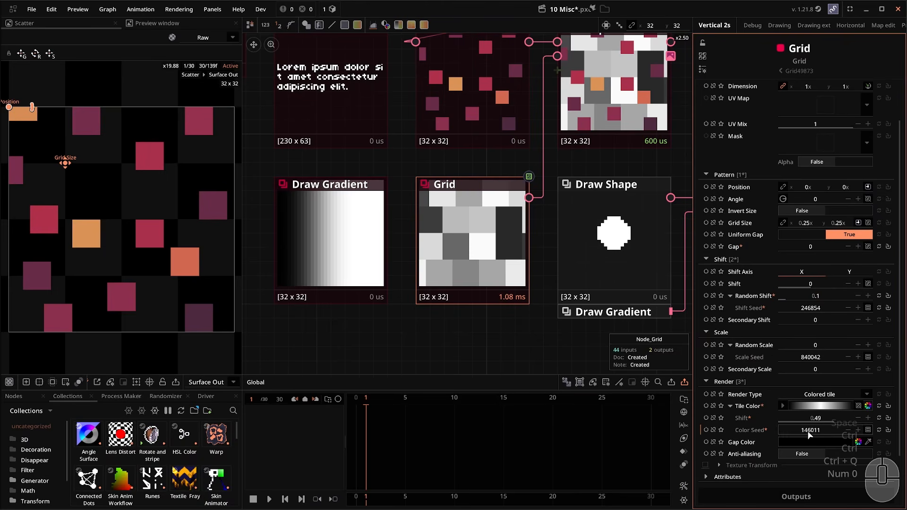
pyautogui.click(868, 308)
pyautogui.click(868, 308)
pyautogui.click(868, 308)
pyautogui.click(868, 308)
pyautogui.click(868, 308)
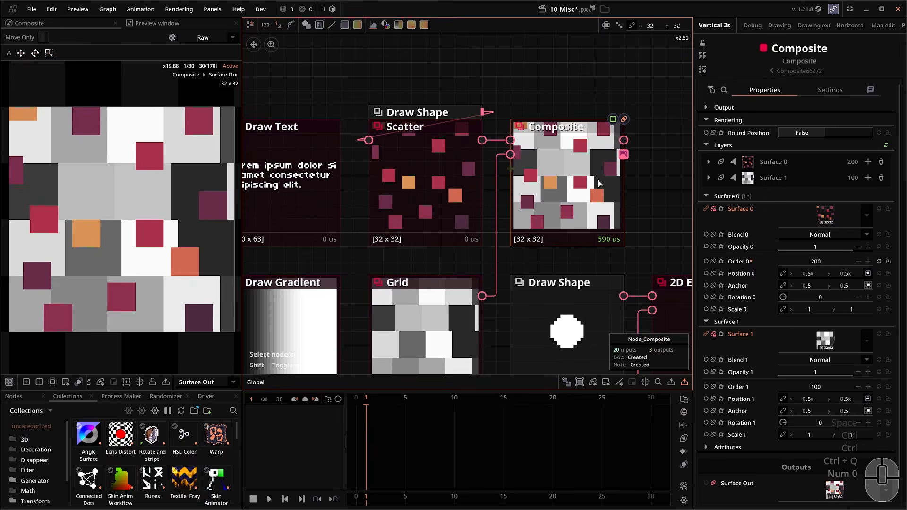
# Add a Shadow effect to the Surface 0 layer of the Composite node and adjust the shadow's strength
pyautogui.scroll(1, 597, 180)
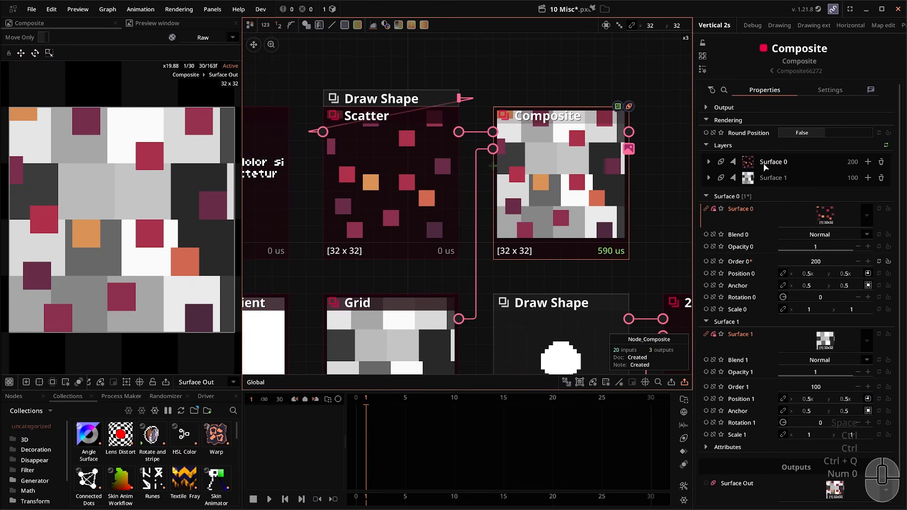
pyautogui.click(869, 163)
pyautogui.write('x')
pyautogui.press('BackSpace')
pyautogui.write('shao')
pyautogui.press('BackSpace')
pyautogui.write('do')
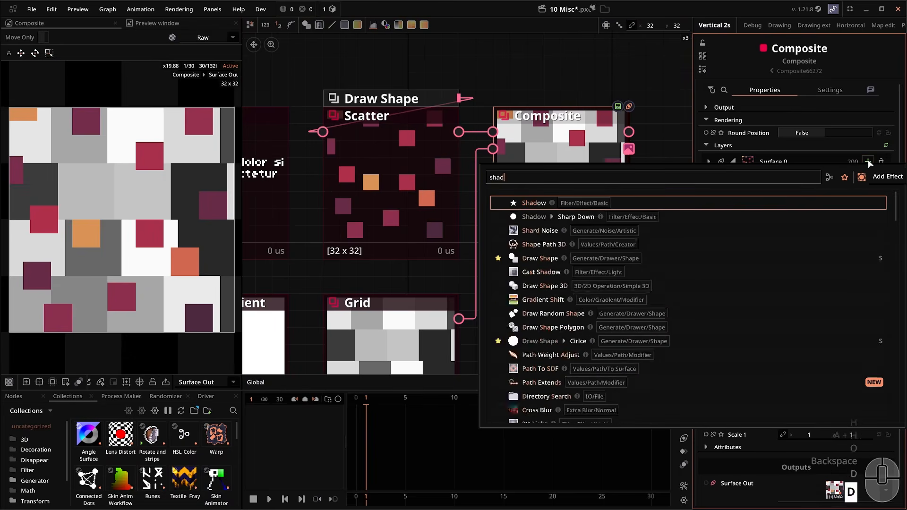
pyautogui.click(541, 202)
pyautogui.moveTo(567, 271); pyautogui.dragTo(420, 263)
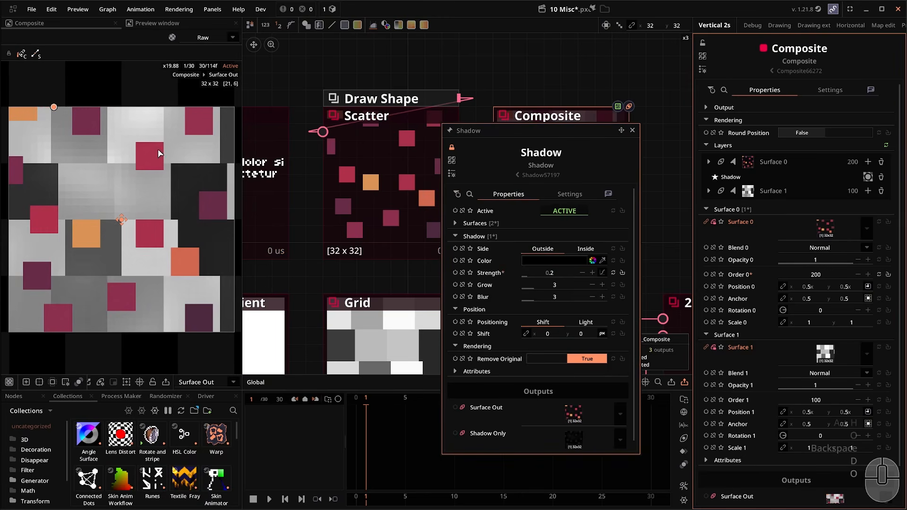
pyautogui.click(581, 68)
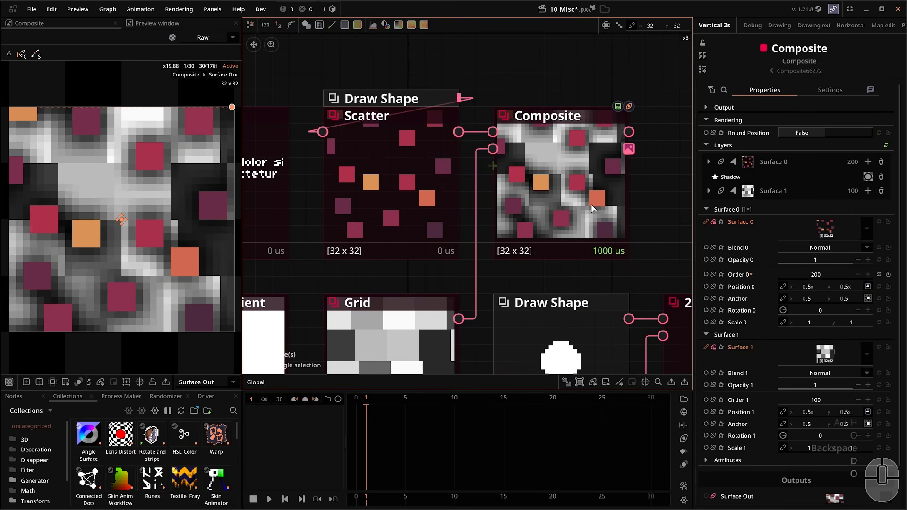
# Select the 2D Extrude node and inspect its texture input and extrusion properties
pyautogui.scroll(-1, 581, 204)
pyautogui.scroll(1, 543, 165)
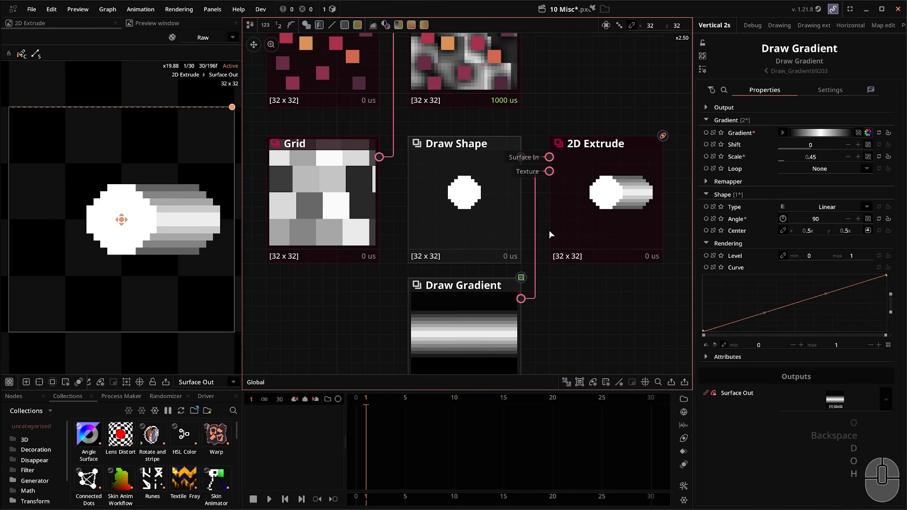
pyautogui.click(553, 217)
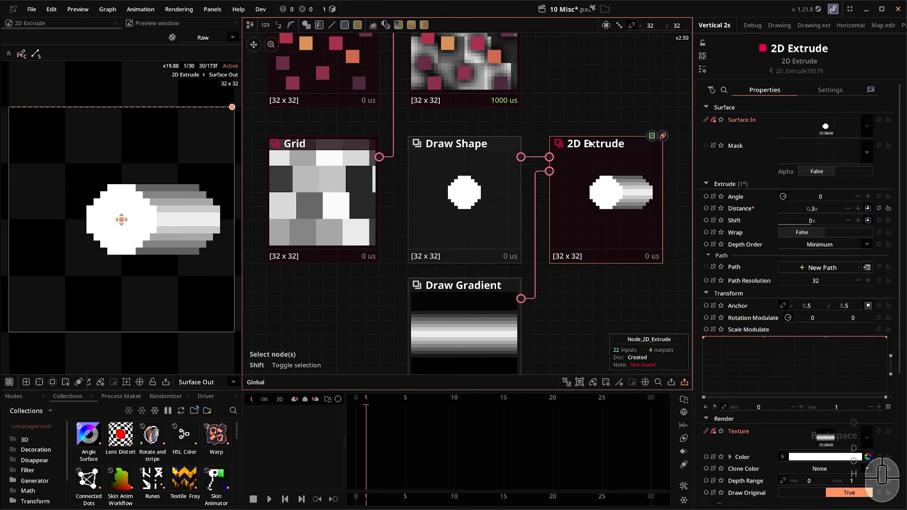
pyautogui.moveTo(597, 158); pyautogui.dragTo(591, 142)
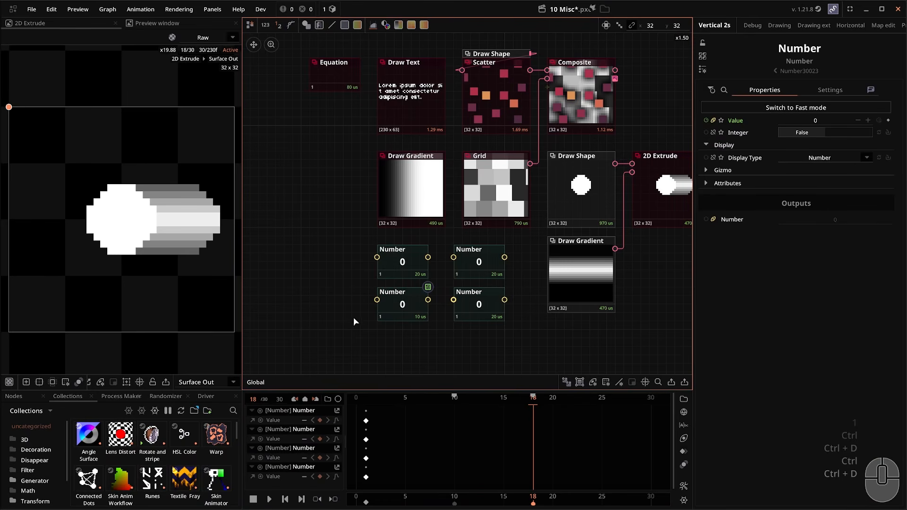
# Select several Number tracks in the timeline and group three of them into a new folder
pyautogui.click(293, 410)
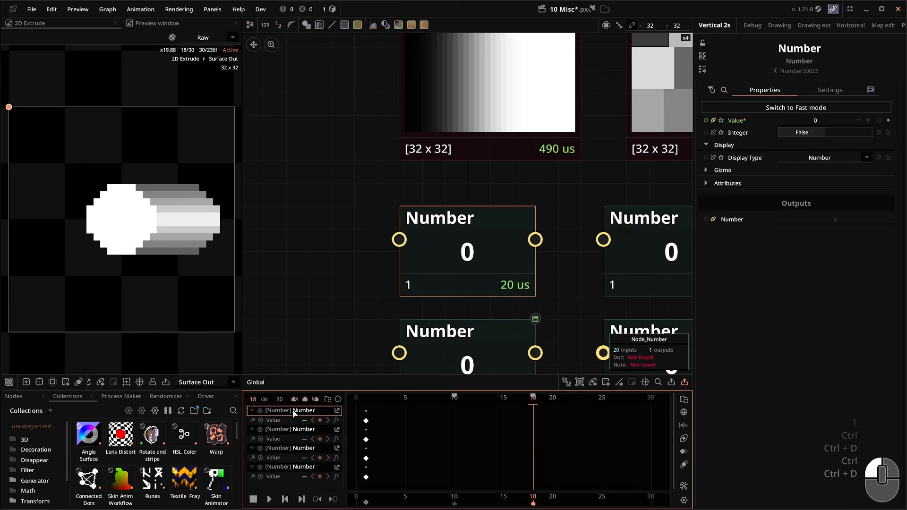
pyautogui.keyDown('shift'); pyautogui.click(298, 448); pyautogui.keyUp('shift')
pyautogui.moveTo(304, 438)
pyautogui.mouseDown()
pyautogui.moveTo(304, 486)
pyautogui.moveTo(304, 405)
pyautogui.moveTo(304, 440)
pyautogui.moveTo(319, 458)
pyautogui.moveTo(299, 482)
pyautogui.moveTo(302, 430)
pyautogui.mouseUp()
pyautogui.keyDown('shift'); pyautogui.click(295, 467); pyautogui.keyUp('shift')
# Edit the timeline marker at frame 10, giving it a cyan colour and the label "test"
pyautogui.rightClick(455, 400)
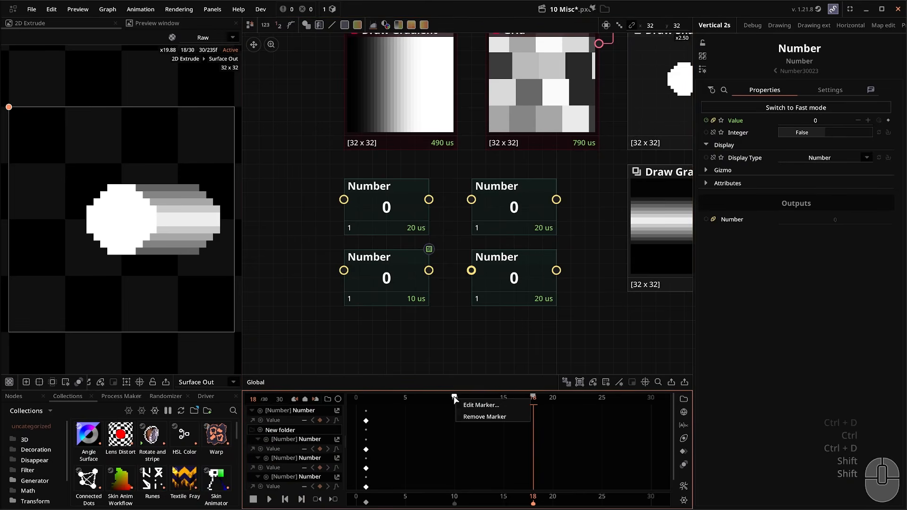
pyautogui.click(466, 406)
pyautogui.moveTo(639, 396); pyautogui.dragTo(688, 431)
pyautogui.click(597, 380)
pyautogui.write('test')
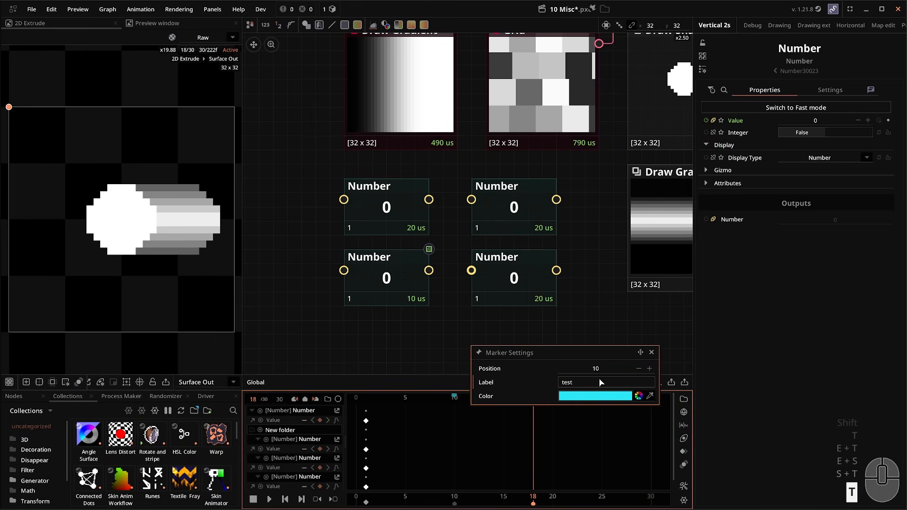
pyautogui.press('Return')
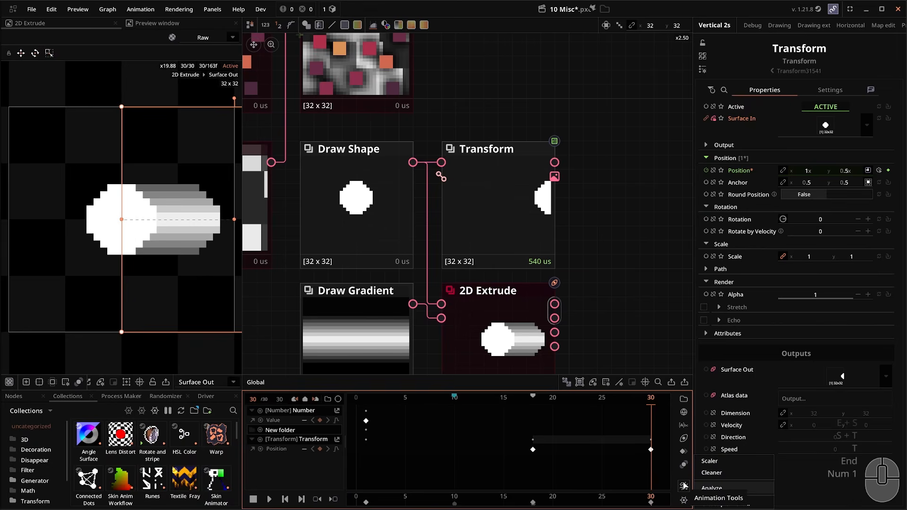
# Open the animation Analyzer and turn on Analyze with Velocity for the Transform node's position keyframes
pyautogui.click(713, 488)
pyautogui.click(631, 332)
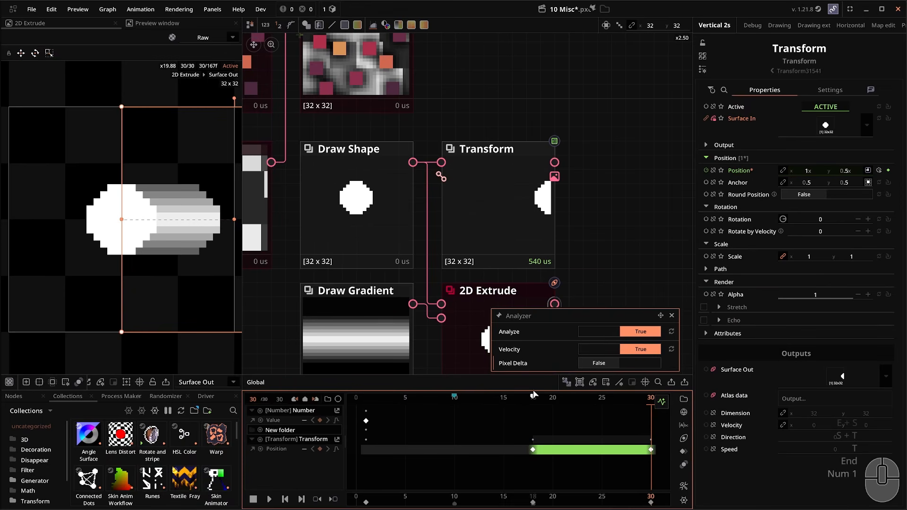
# Pin the Analyzer while moving the Transform's first position keyframe to frame 8, and switch the analysis to Pixel Delta
pyautogui.click(499, 314)
pyautogui.moveTo(533, 450); pyautogui.dragTo(453, 447)
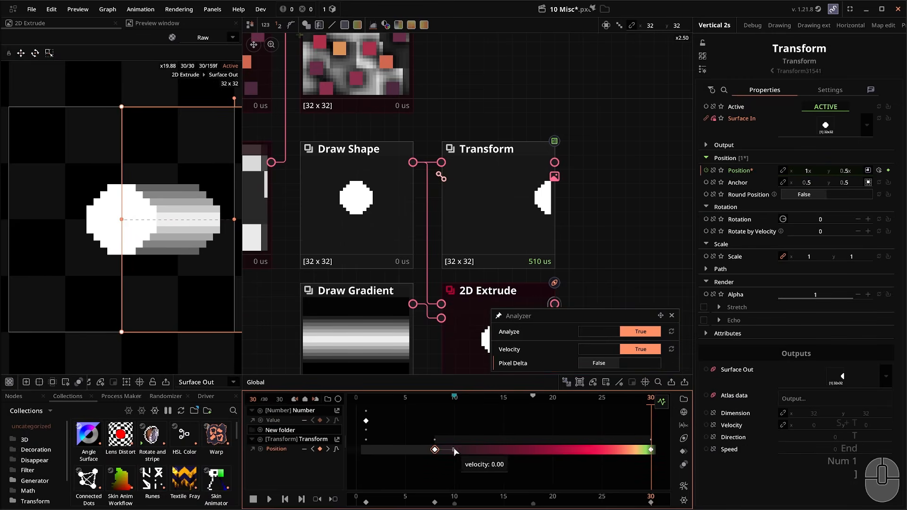
pyautogui.click(623, 361)
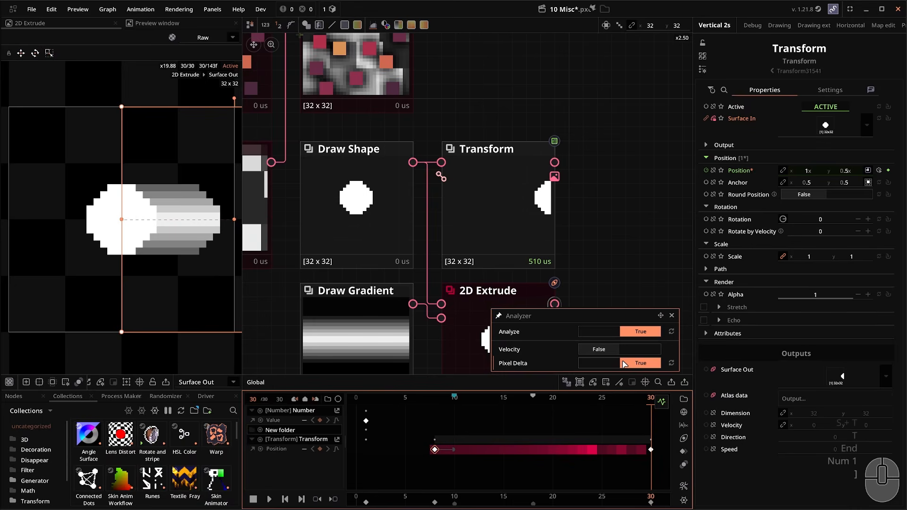
pyautogui.scroll(3, 474, 234)
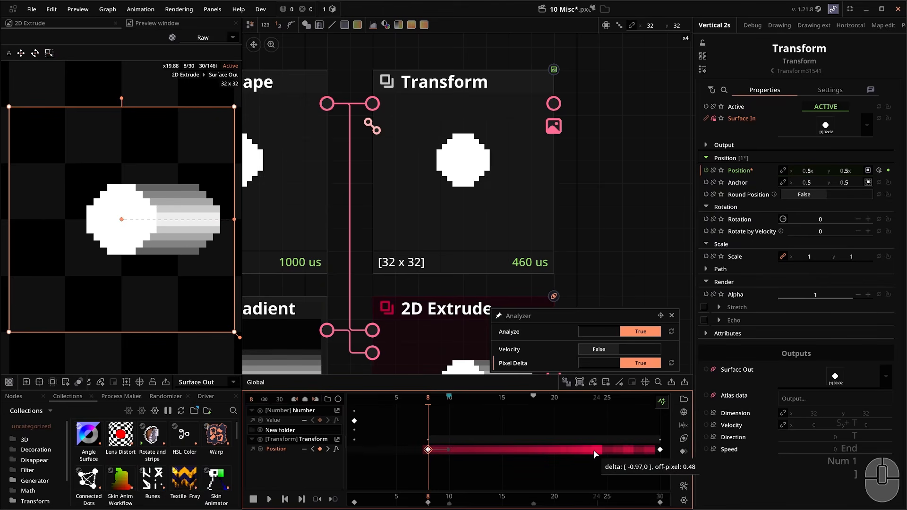
# Remove the easing from the Transform's first position keyframe and move that keyframe to frame 14
pyautogui.scroll(-1, 452, 446)
pyautogui.moveTo(448, 449); pyautogui.dragTo(428, 461)
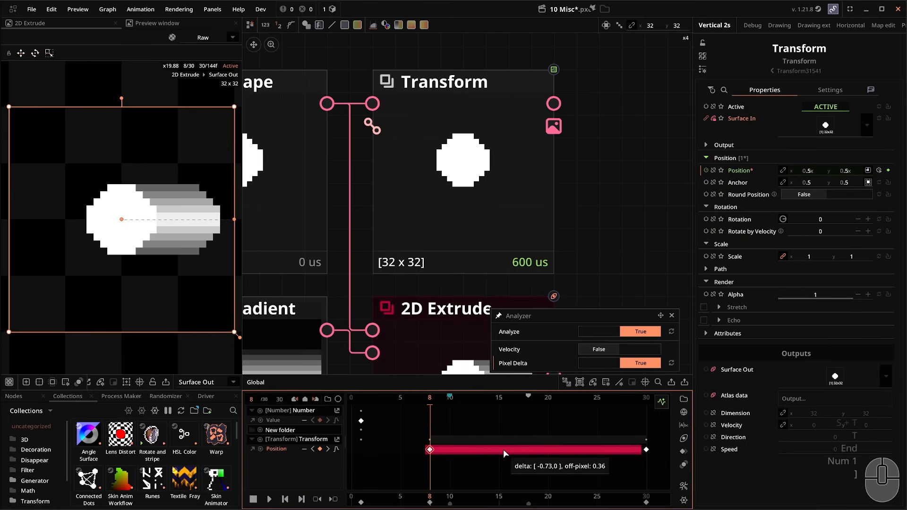
pyautogui.moveTo(430, 449); pyautogui.dragTo(499, 451)
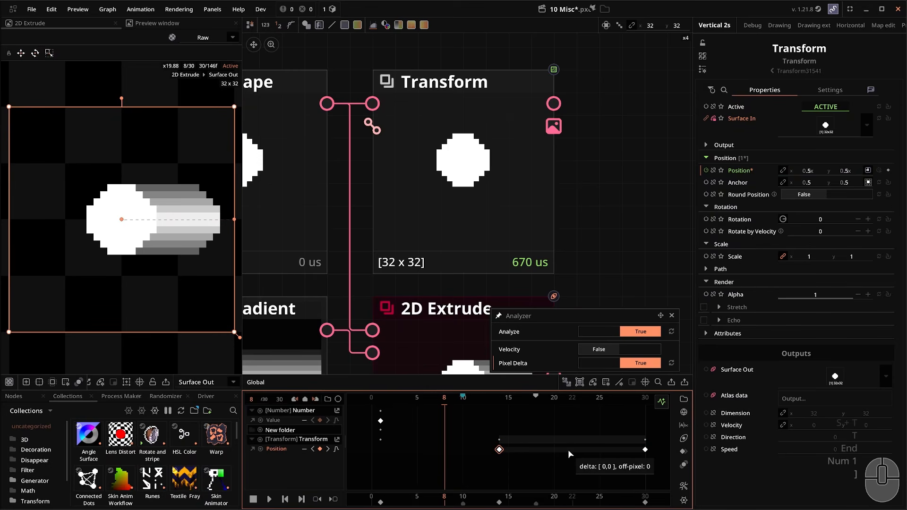
# Preview the Transform node and step forward through the animation frame by frame to examine how the shape moves between pixels
pyautogui.press('Right')
pyautogui.press('Right')
pyautogui.press('Right')
pyautogui.press('Right')
pyautogui.press('Right')
pyautogui.press('Right')
pyautogui.press('Right')
pyautogui.click(458, 209)
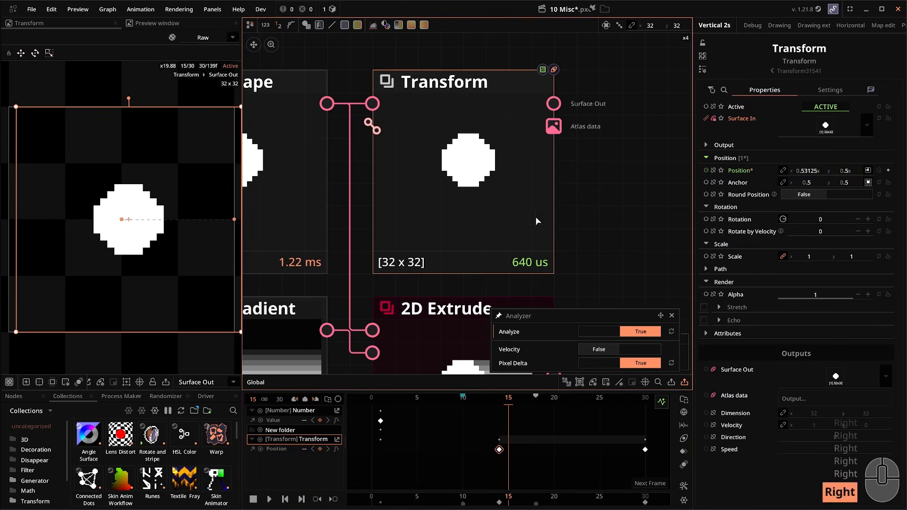
pyautogui.press('Right')
pyautogui.press('Right')
pyautogui.press('Right')
pyautogui.press('Right')
pyautogui.press('Right')
pyautogui.press('Right')
pyautogui.press('Right')
pyautogui.press('Right')
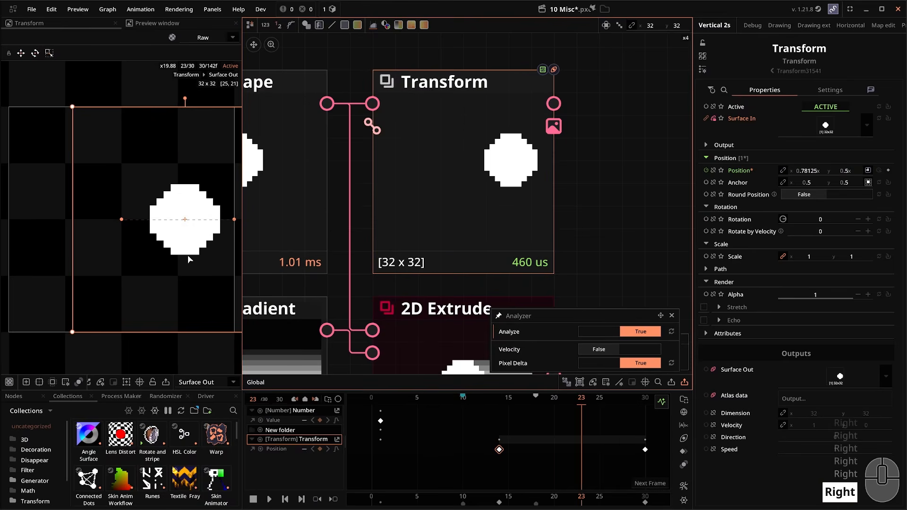
pyautogui.press('Right')
pyautogui.press('Right')
pyautogui.press('Right')
pyautogui.press('Right')
pyautogui.press('Right')
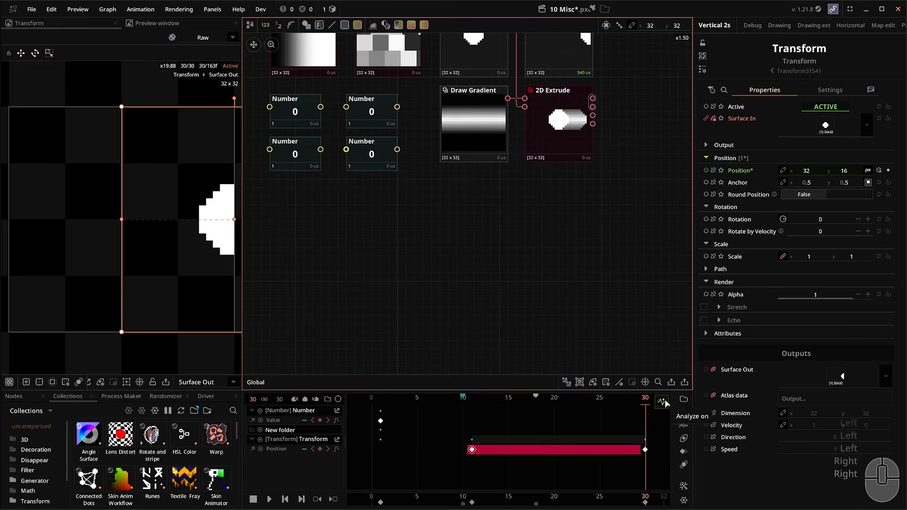
# Turn off the timeline analysis and add a new Transform node in the empty graph area below the existing nodes
pyautogui.click(664, 402)
pyautogui.scroll(3, 452, 270)
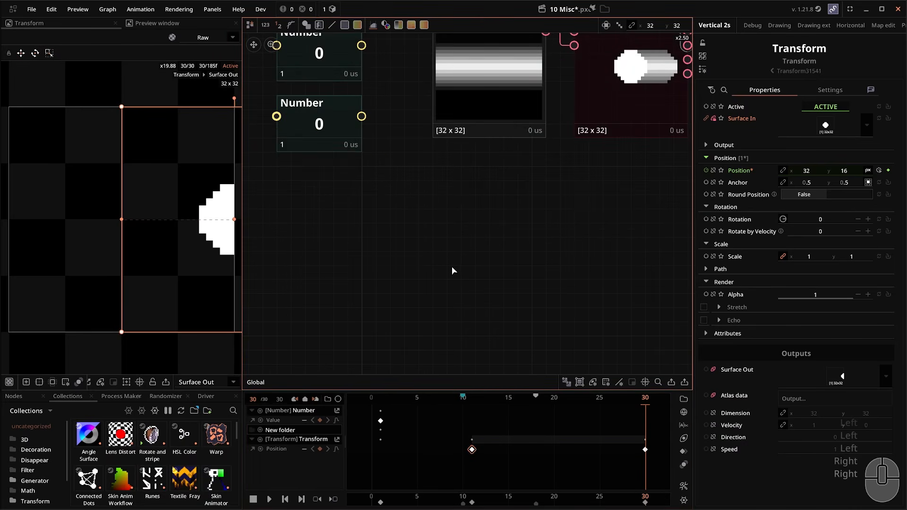
pyautogui.scroll(-1, 472, 222)
pyautogui.press('t')
pyautogui.click(461, 257)
pyautogui.scroll(1, 382, 242)
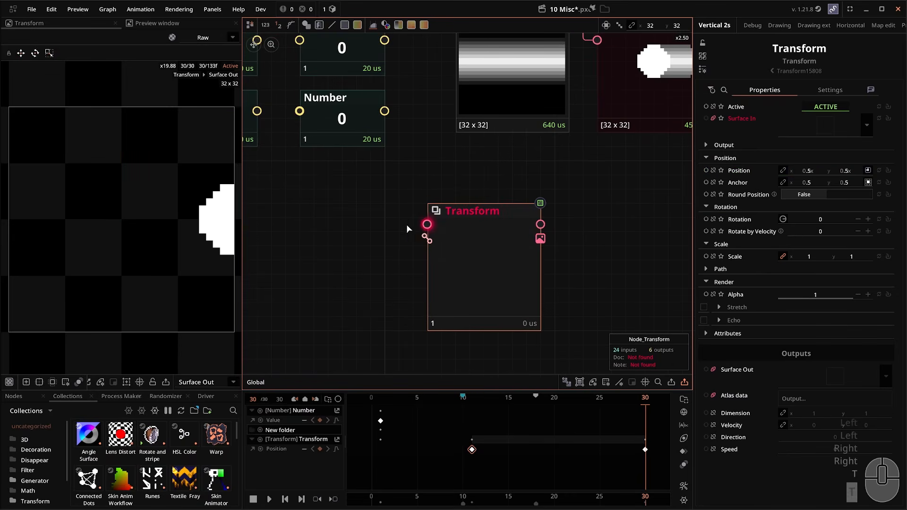
# Feed the Draw Gradient output into the new Transform node below 2D Extrude and attach an Export node to it
pyautogui.scroll(1, 406, 234)
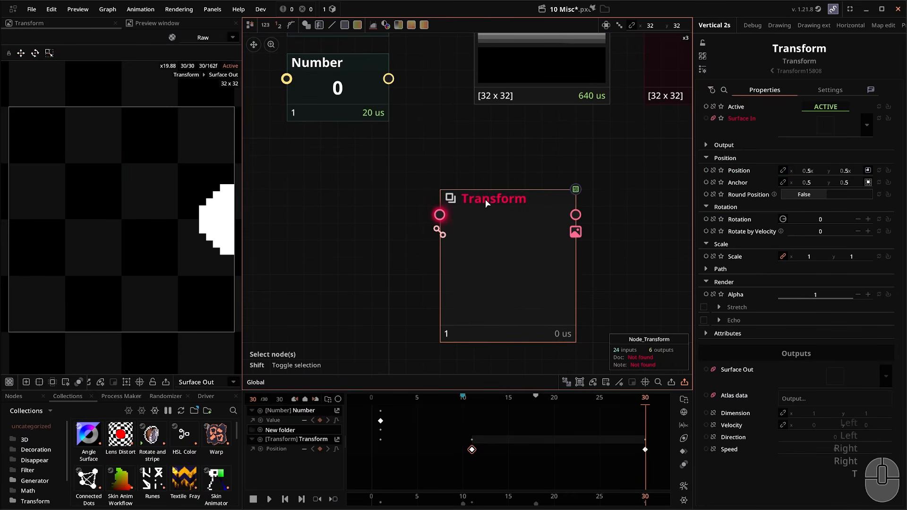
pyautogui.scroll(-1, 489, 209)
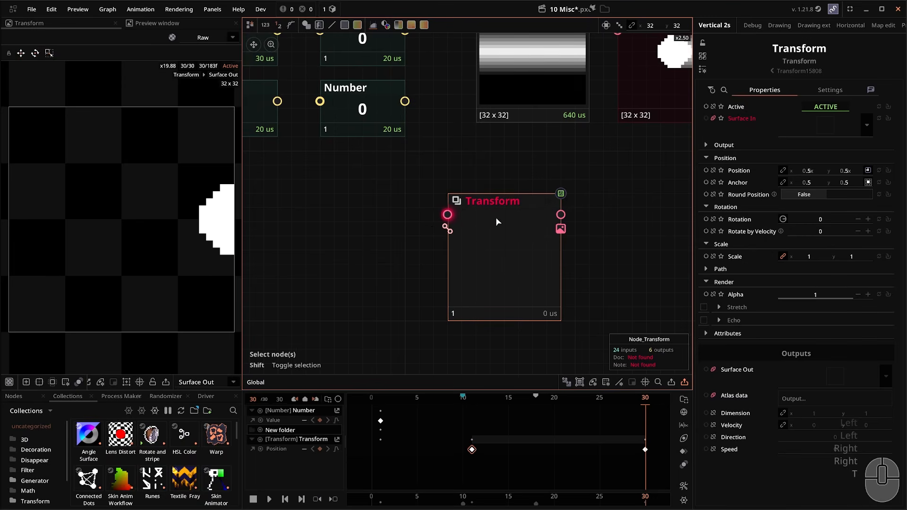
pyautogui.scroll(-1, 448, 218)
pyautogui.moveTo(435, 220)
pyautogui.mouseDown()
pyautogui.moveTo(448, 209)
pyautogui.moveTo(504, 212)
pyautogui.moveTo(520, 195)
pyautogui.mouseUp()
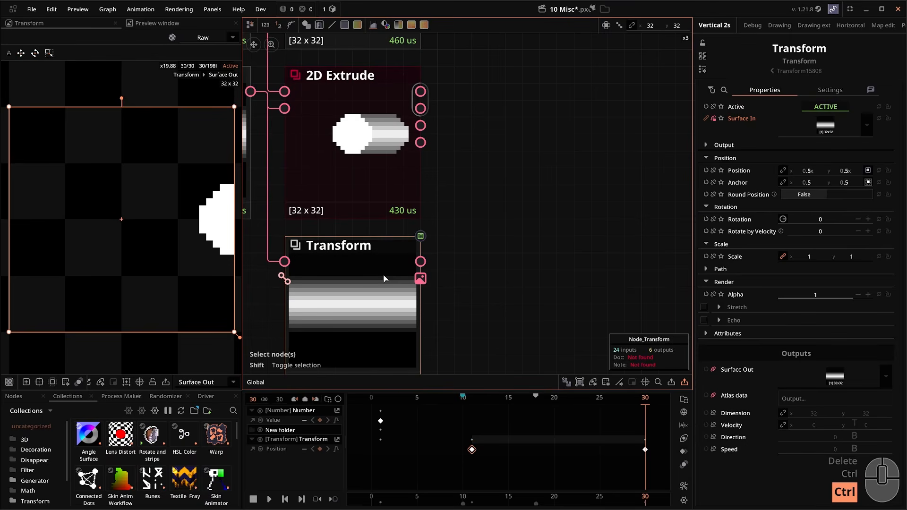
pyautogui.hotkey('ctrl', 'e')
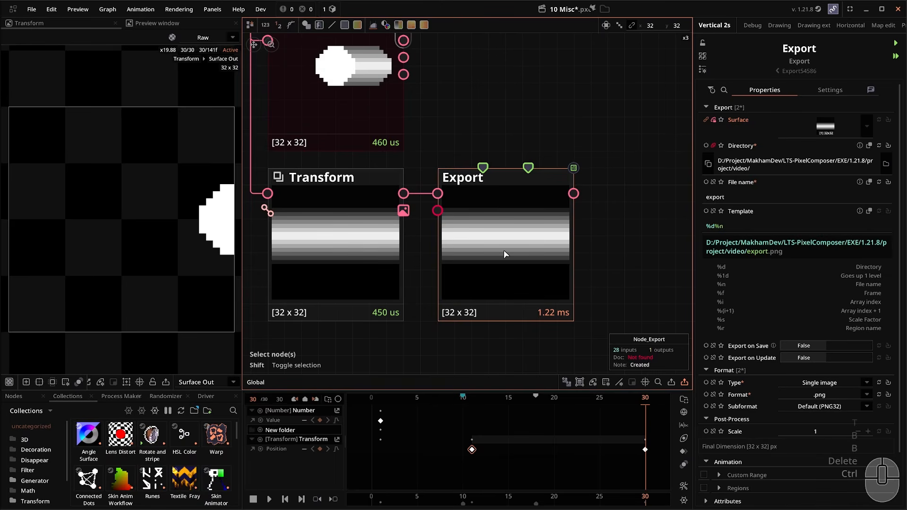
# Set the Export node's type to Animation with the .mp4 format and run the export
pyautogui.click(820, 382)
pyautogui.click(827, 427)
pyautogui.click(821, 383)
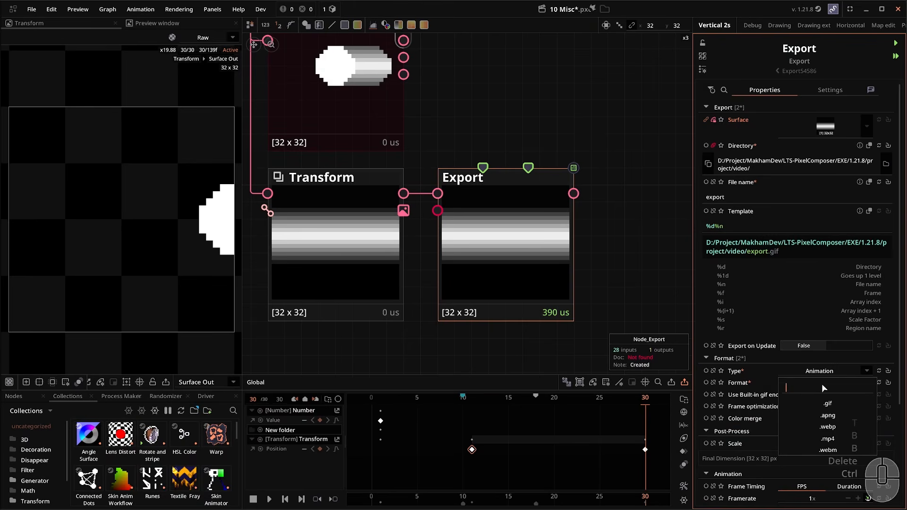
pyautogui.click(830, 439)
pyautogui.click(897, 45)
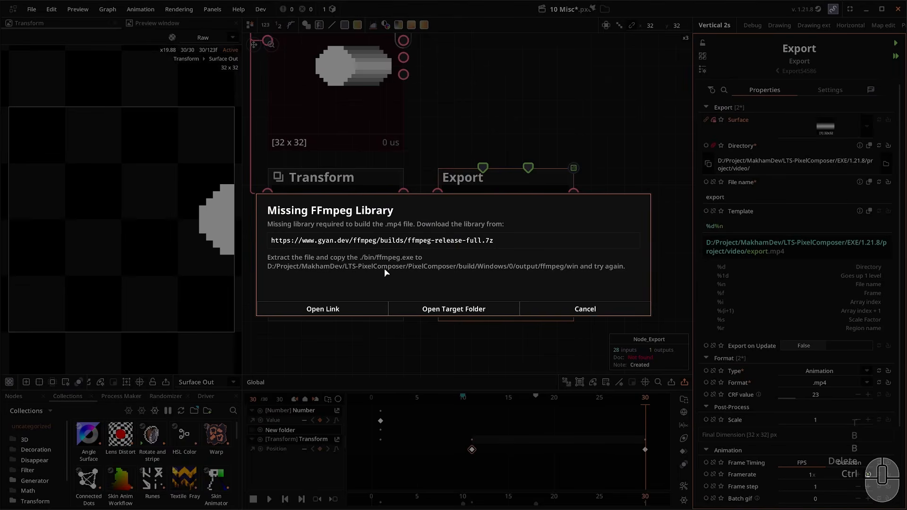